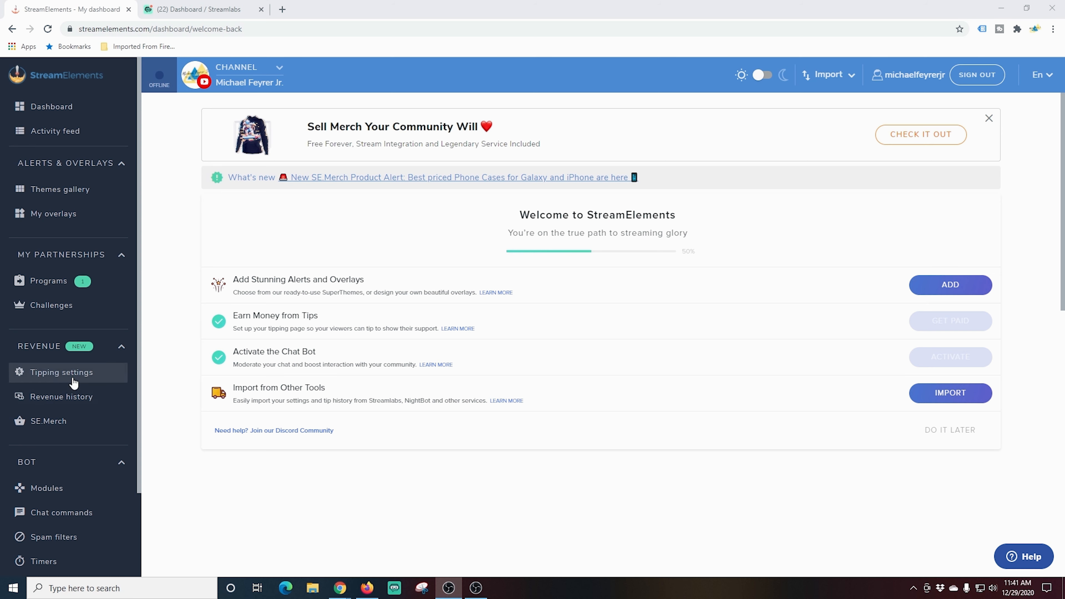
Open the tipping settings page and look over the tipping page preview.
click(72, 377)
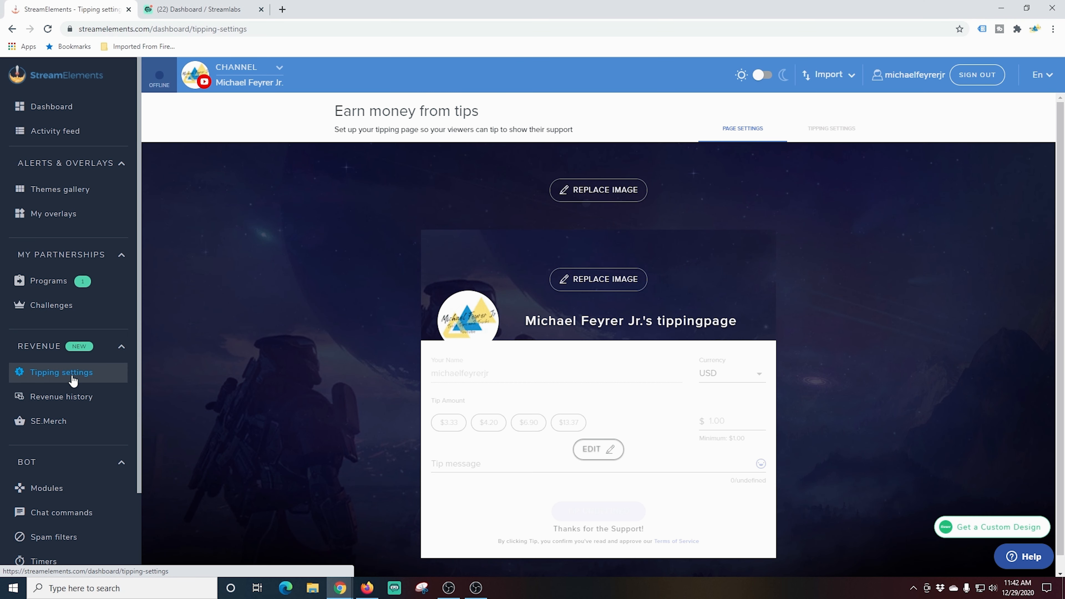
scroll(361, 413, down, 1)
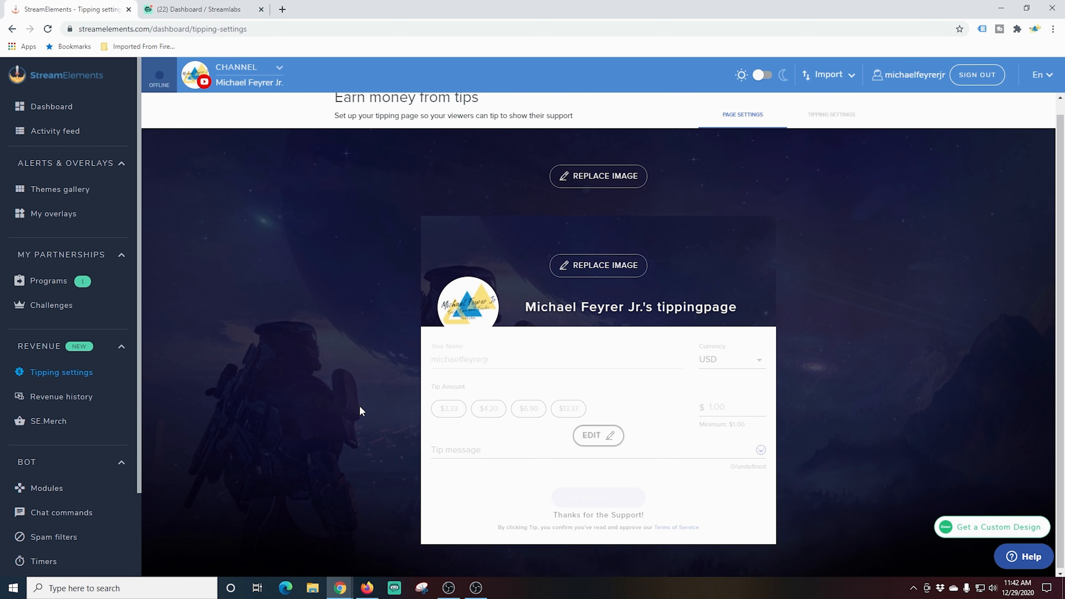
scroll(360, 413, up, 1)
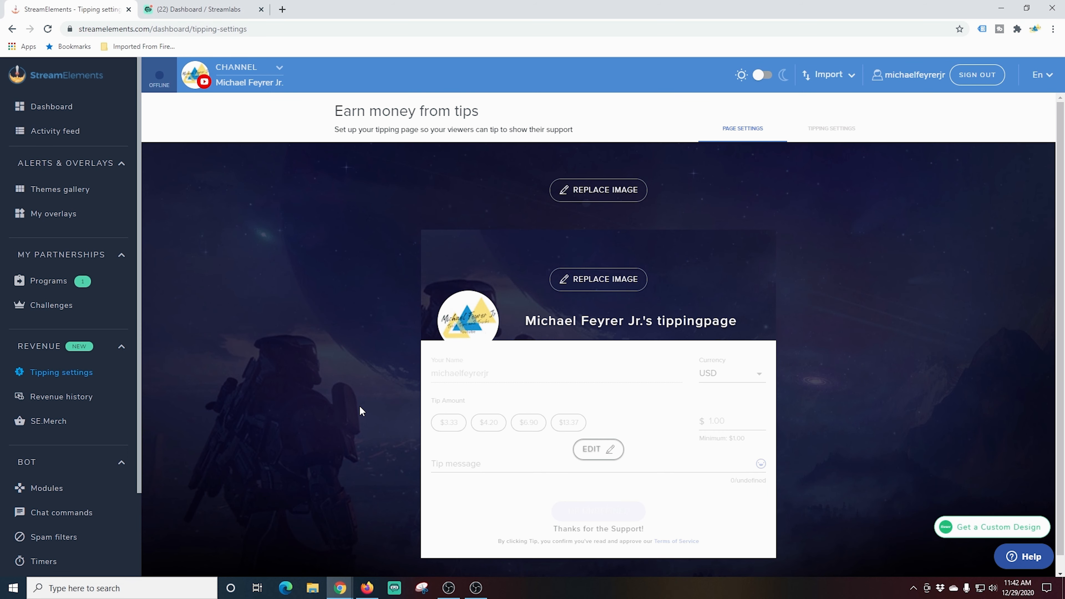
Switch to the tipping settings view and review the Page Settings section.
click(830, 134)
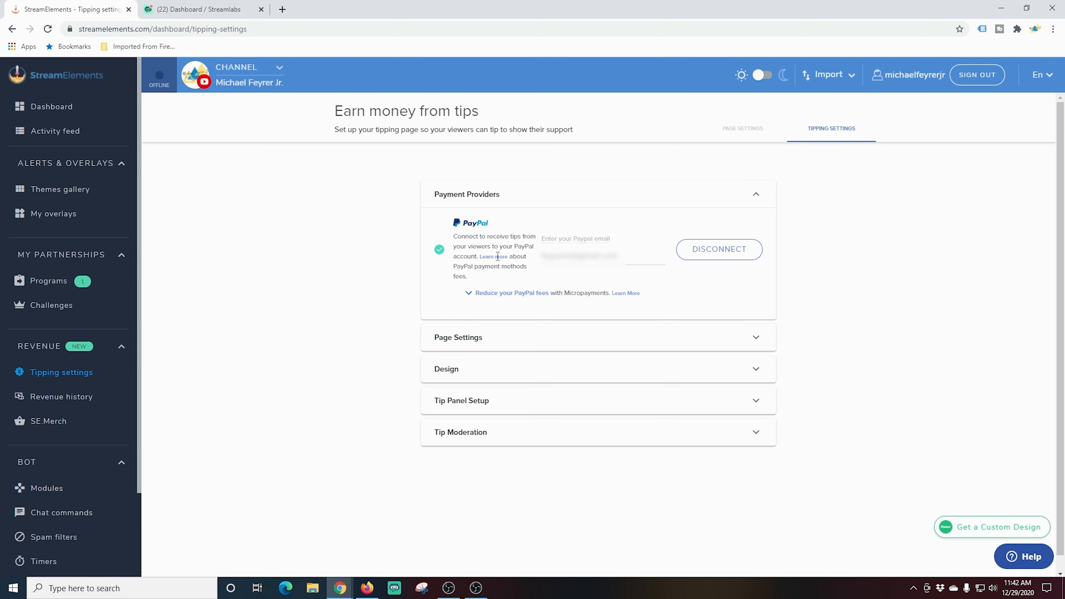
click(756, 339)
scroll(374, 369, down, 6)
scroll(432, 371, down, 1)
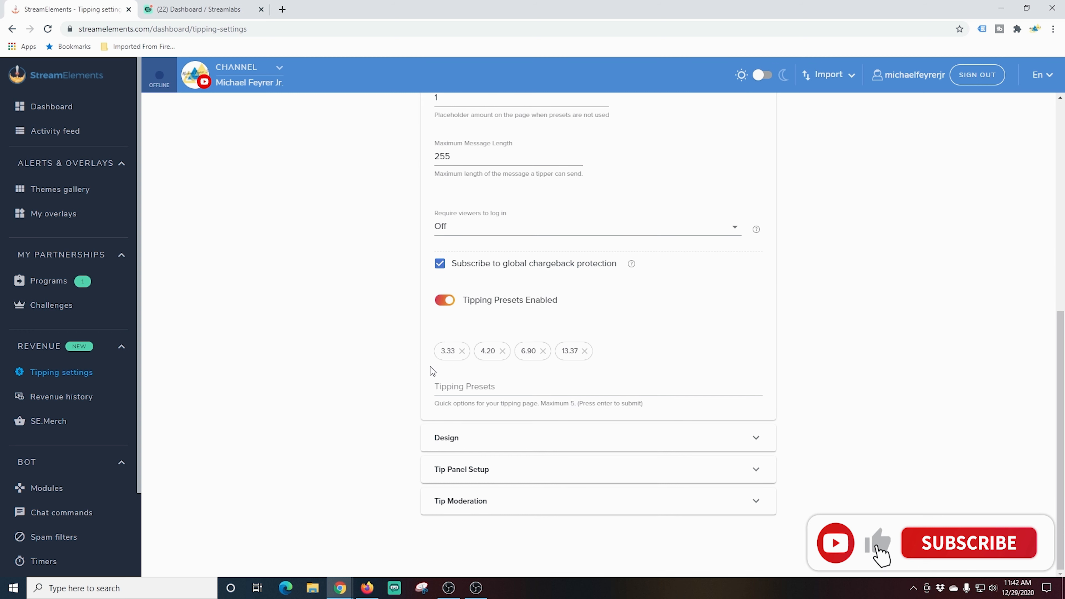
scroll(432, 371, up, 7)
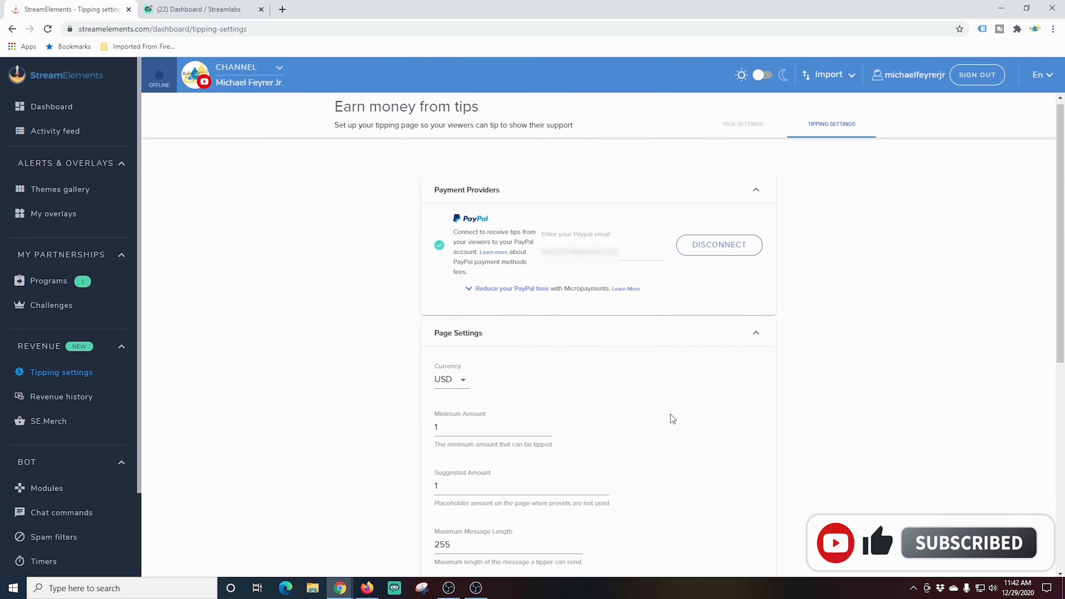
click(758, 335)
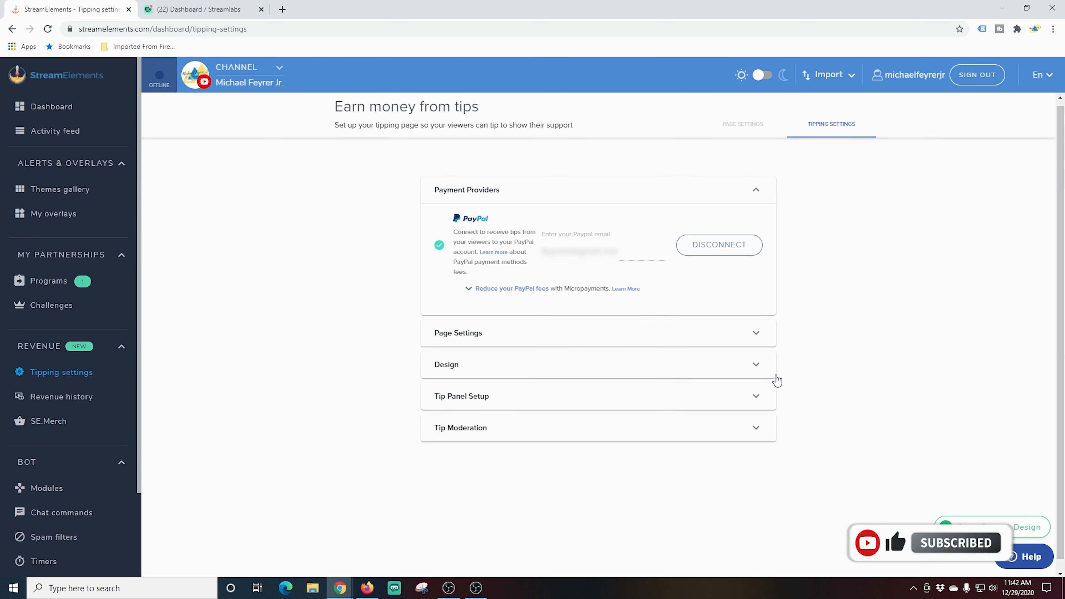
Expand and review the Design, Tip Panel Setup and Tip Moderation sections, then return to page settings.
click(758, 364)
click(761, 366)
click(758, 397)
scroll(687, 406, down, 1)
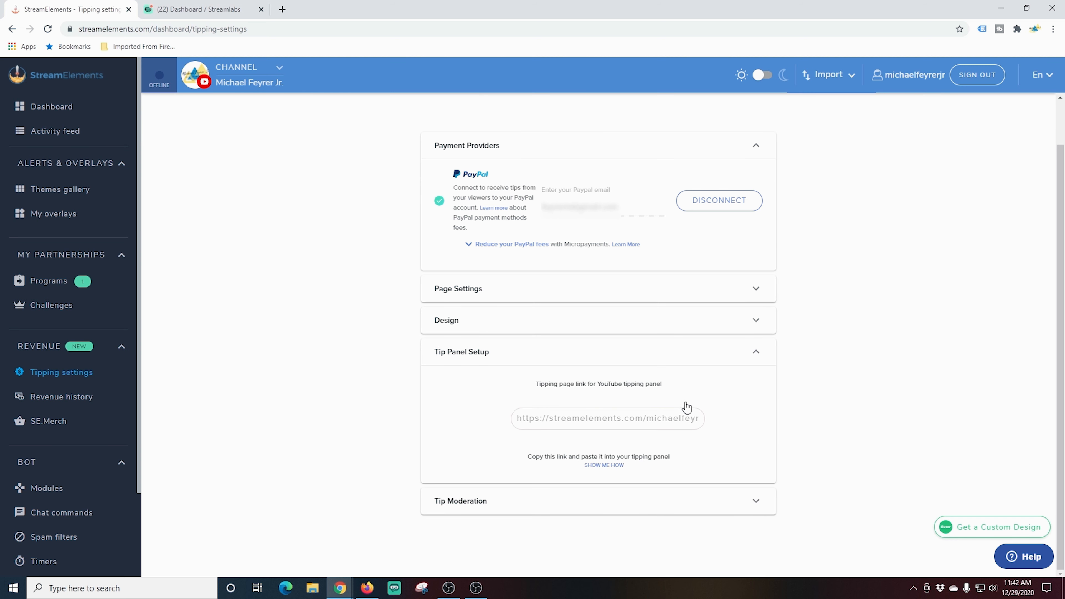
click(763, 354)
click(756, 420)
scroll(618, 368, down, 4)
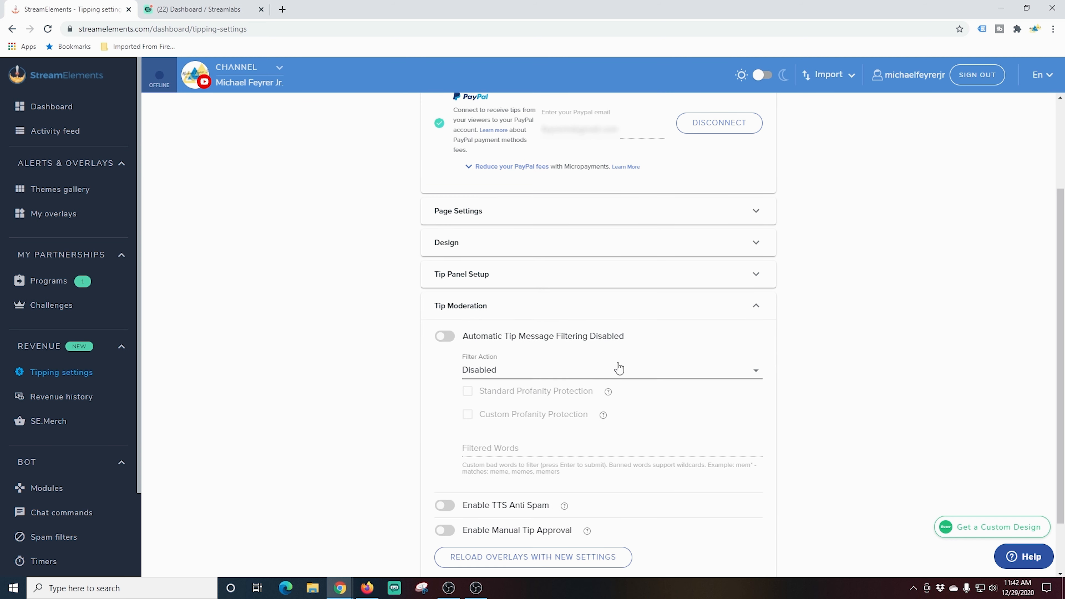
click(756, 243)
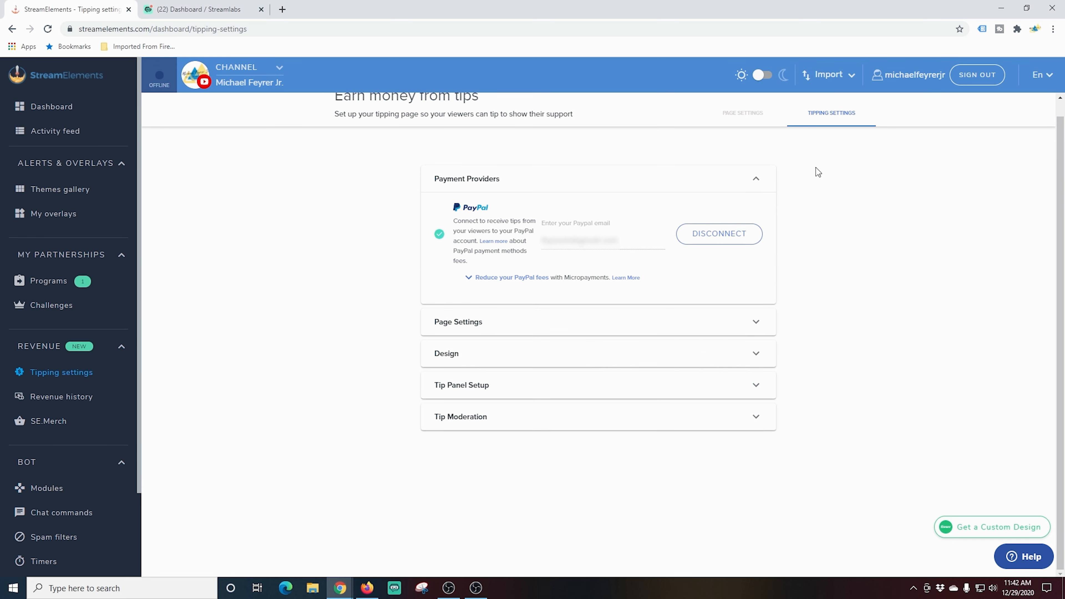
click(751, 119)
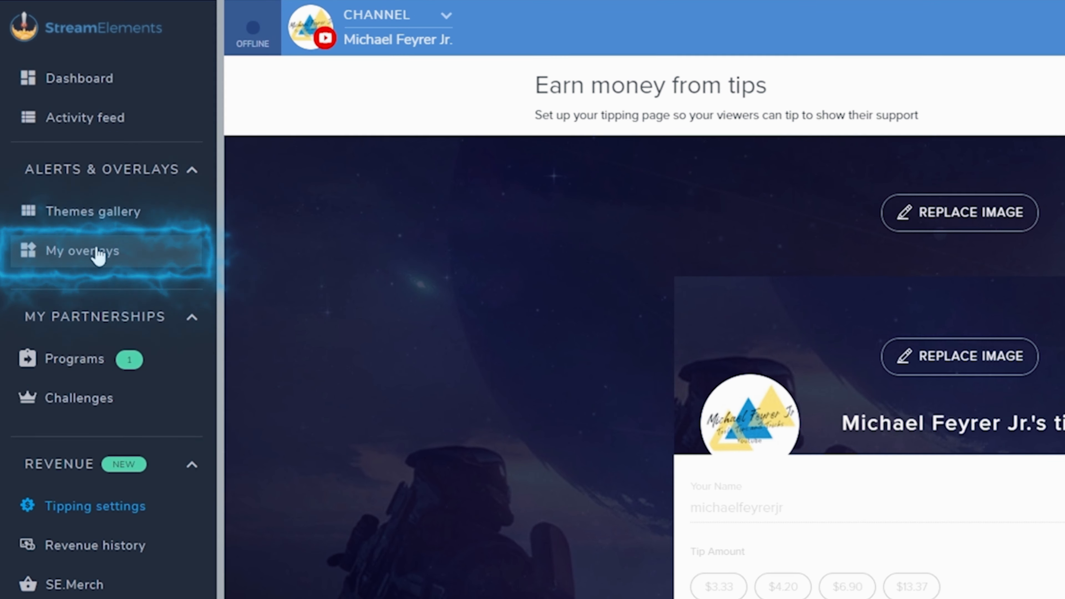
Create a new blank overlay from My overlays with 1080p resolution.
click(98, 252)
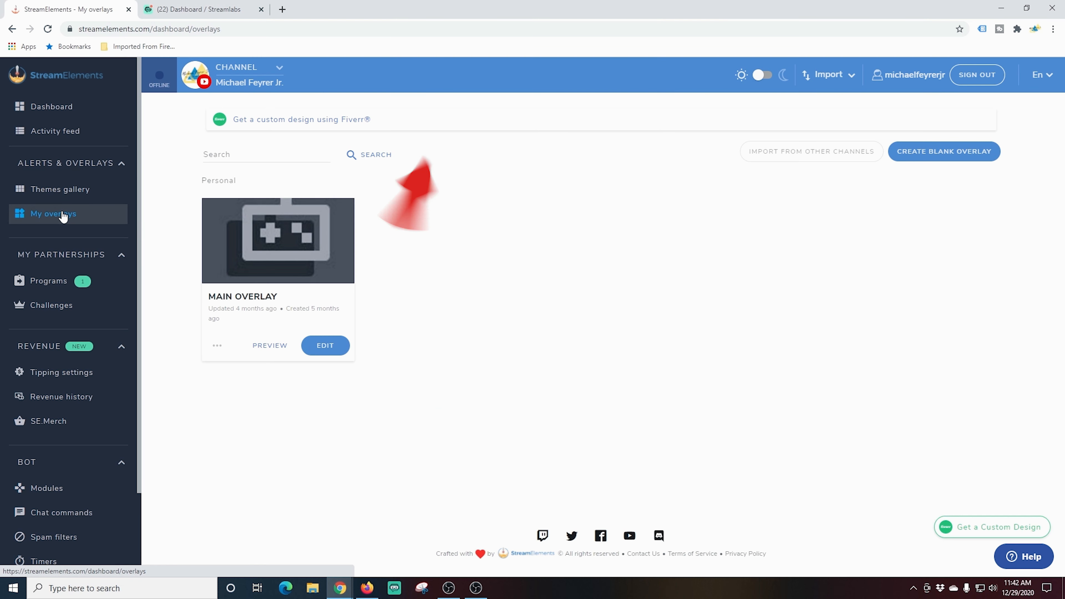
click(957, 153)
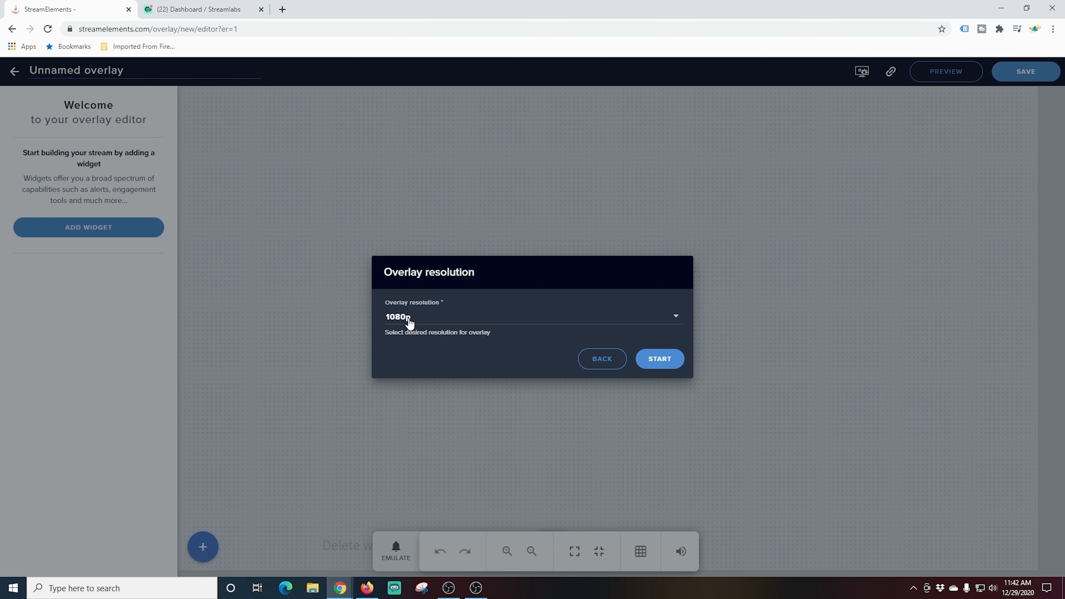
click(651, 360)
Add a HypeCup widget from the Alerts widgets and move it up on the canvas.
click(137, 223)
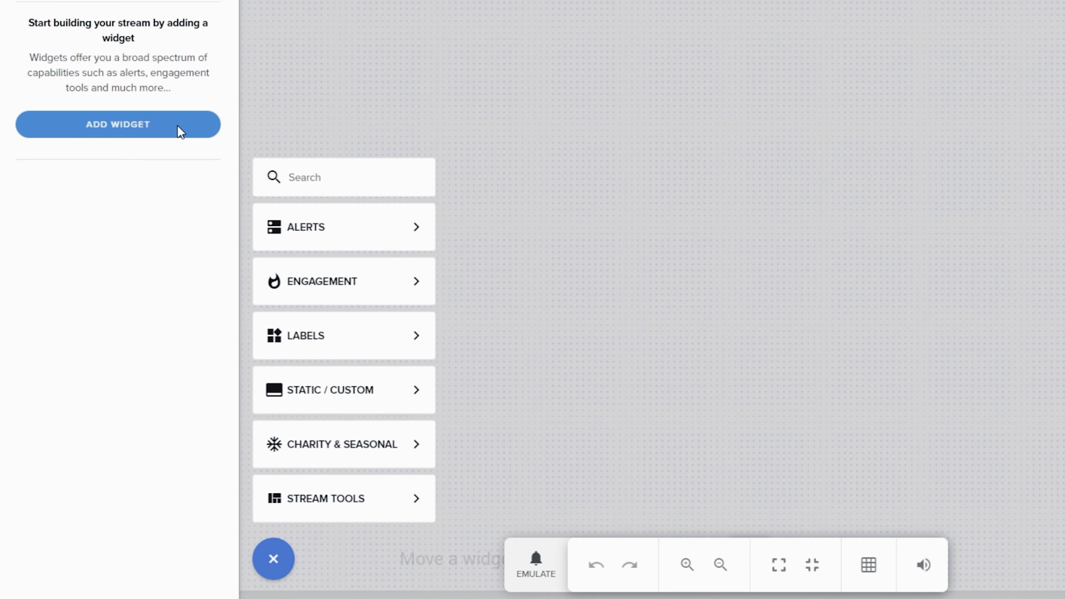
click(334, 222)
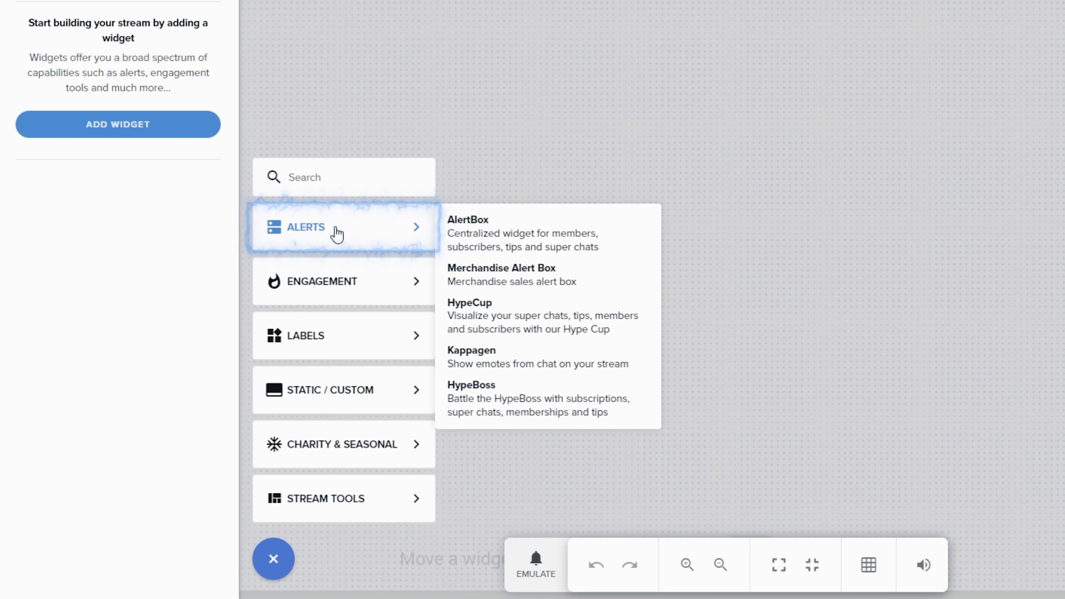
click(507, 319)
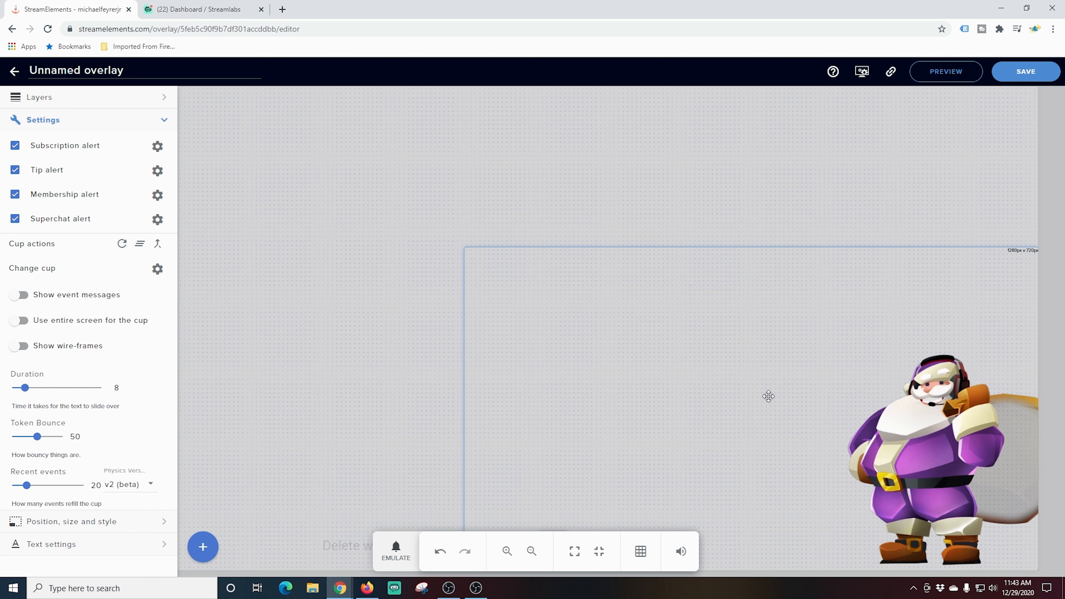
drag(768, 396, 744, 323)
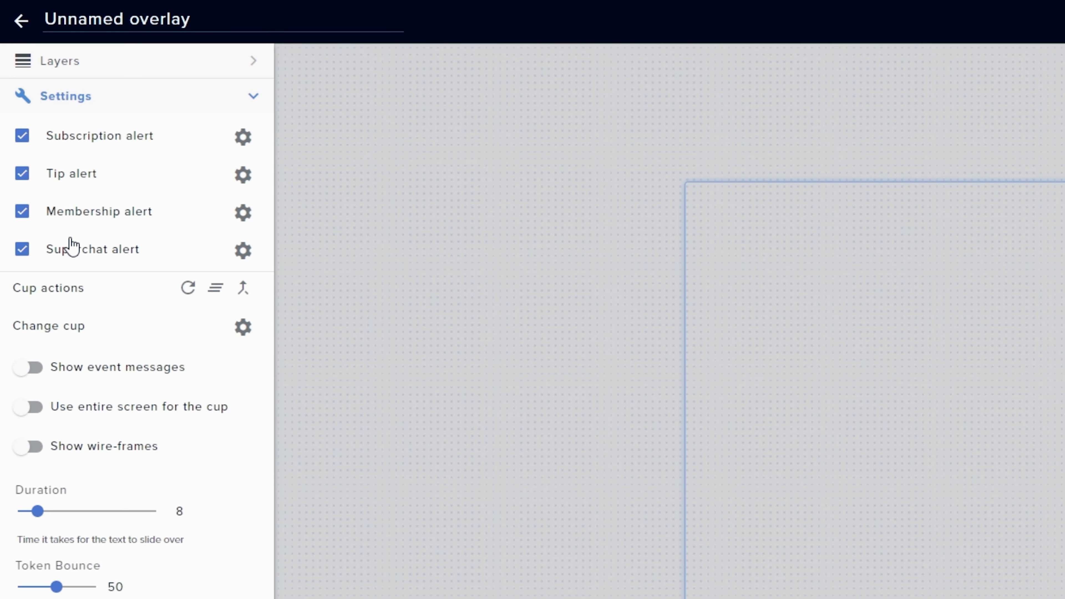
Toggle the subscription, membership and superchat alert options off and back on.
click(23, 136)
click(23, 212)
click(24, 249)
click(24, 249)
click(23, 212)
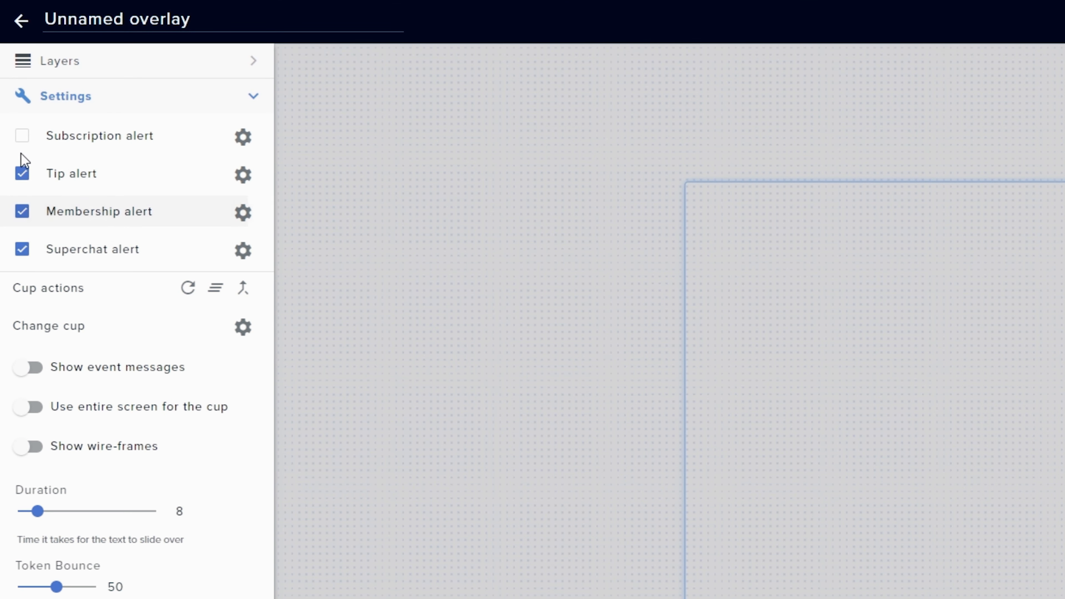
click(25, 133)
click(23, 136)
Open the Tip alert settings, review its message and tip variations, and close them.
click(243, 175)
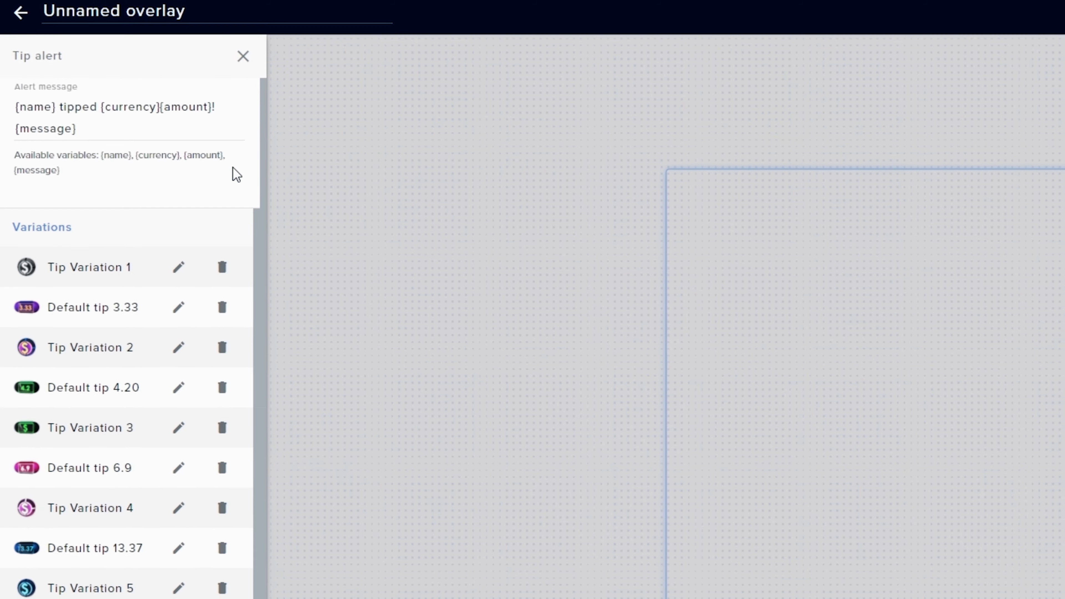
scroll(235, 209, down, 1)
scroll(235, 210, down, 1)
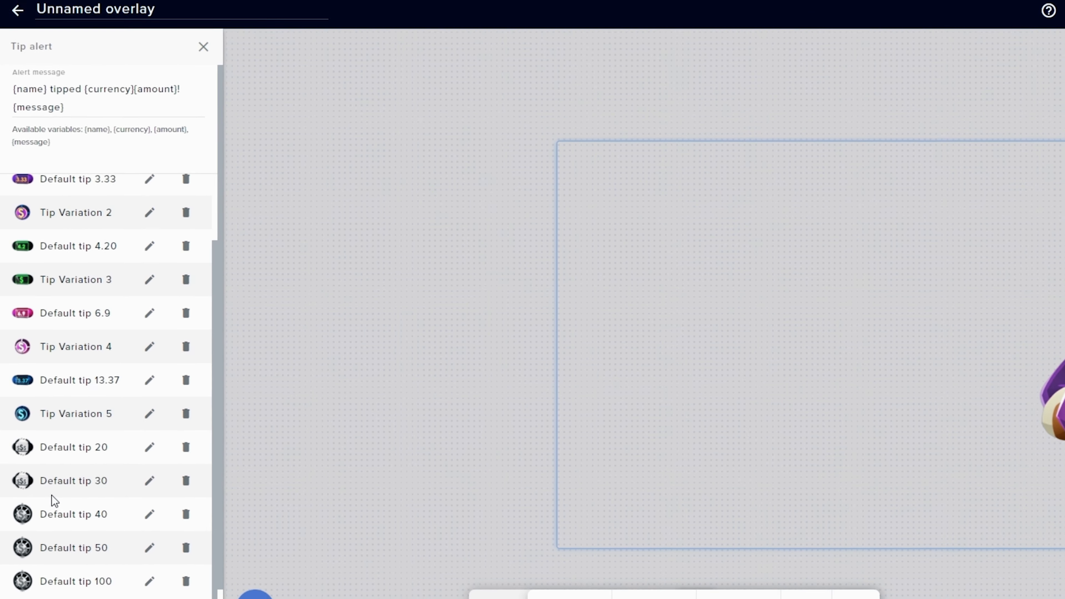
scroll(74, 461, up, 2)
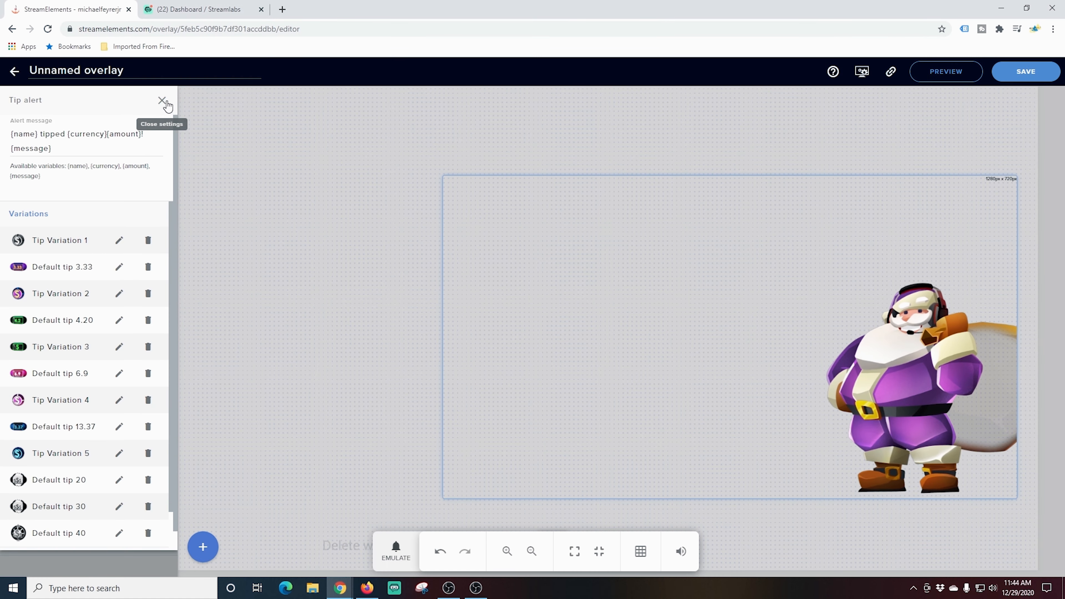
click(162, 102)
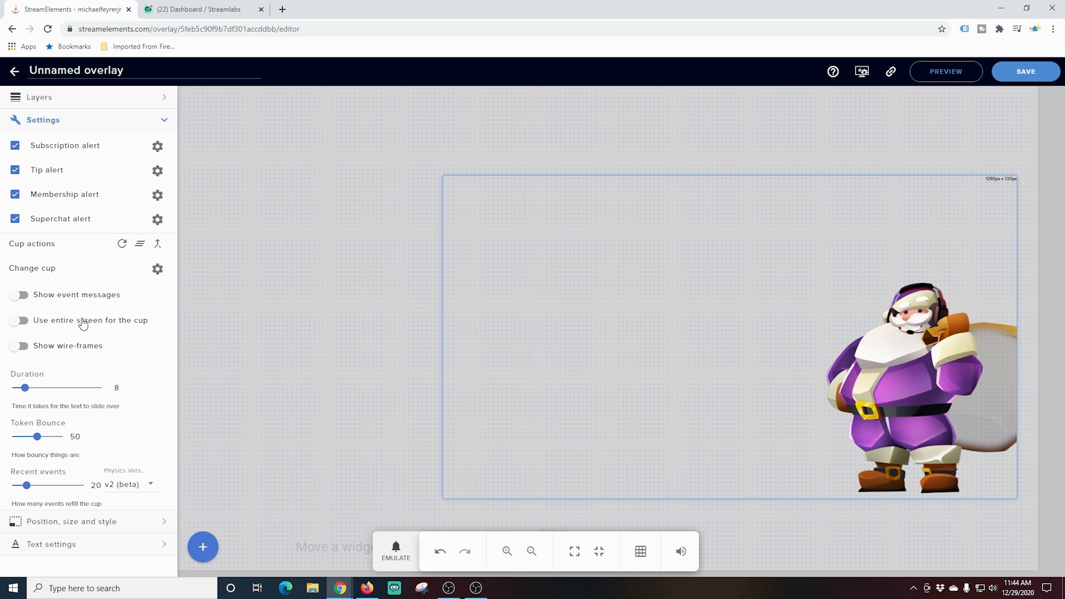
Enable using the entire screen for the cup and move the widget down.
click(19, 321)
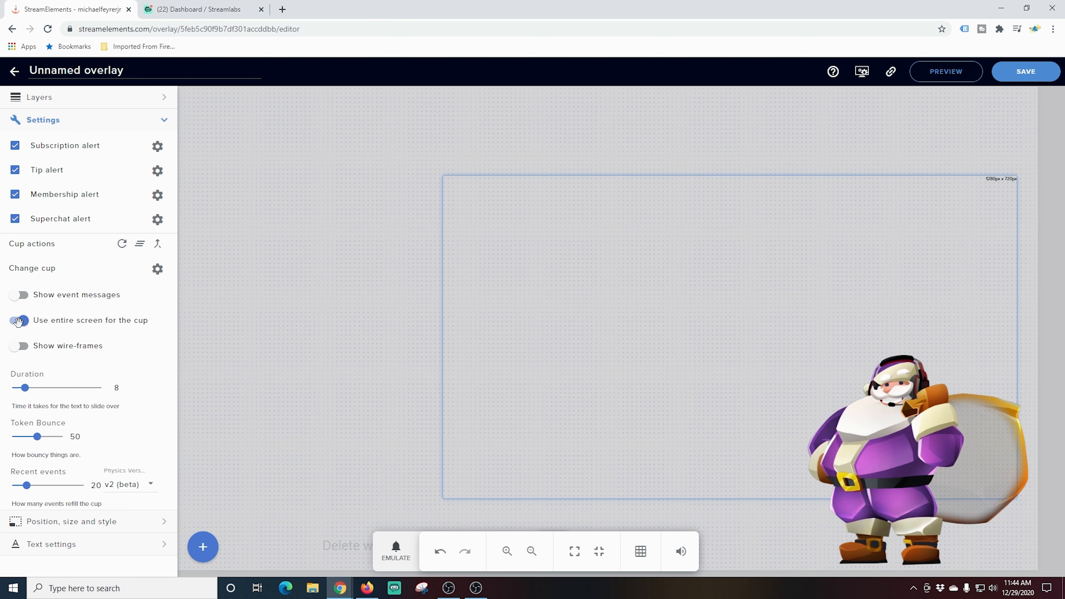
drag(660, 430, 677, 503)
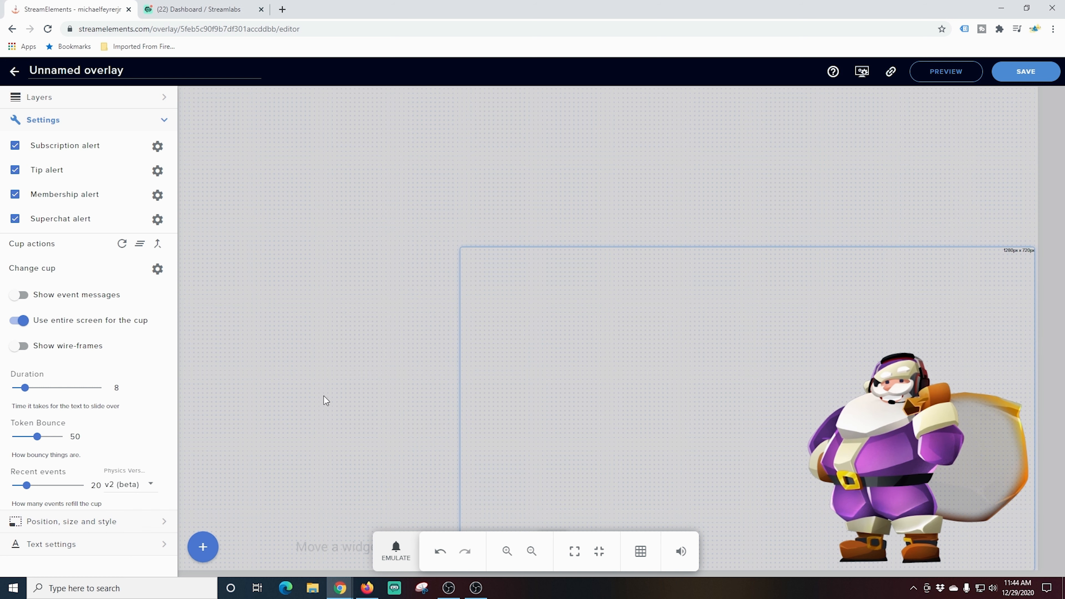
Toggle the wire-frames display on and off.
click(24, 347)
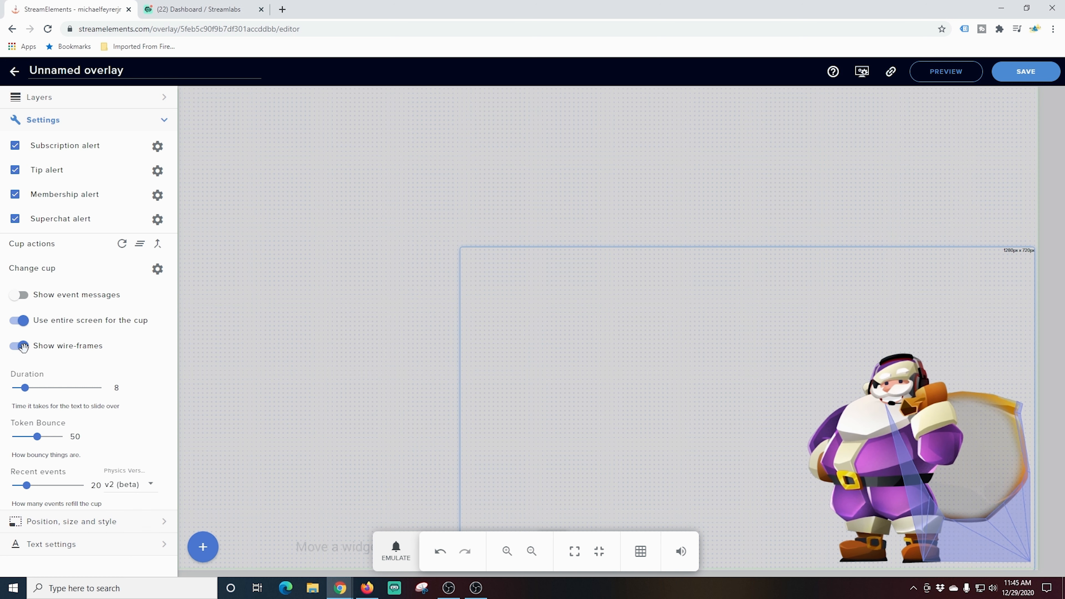
click(23, 347)
click(24, 347)
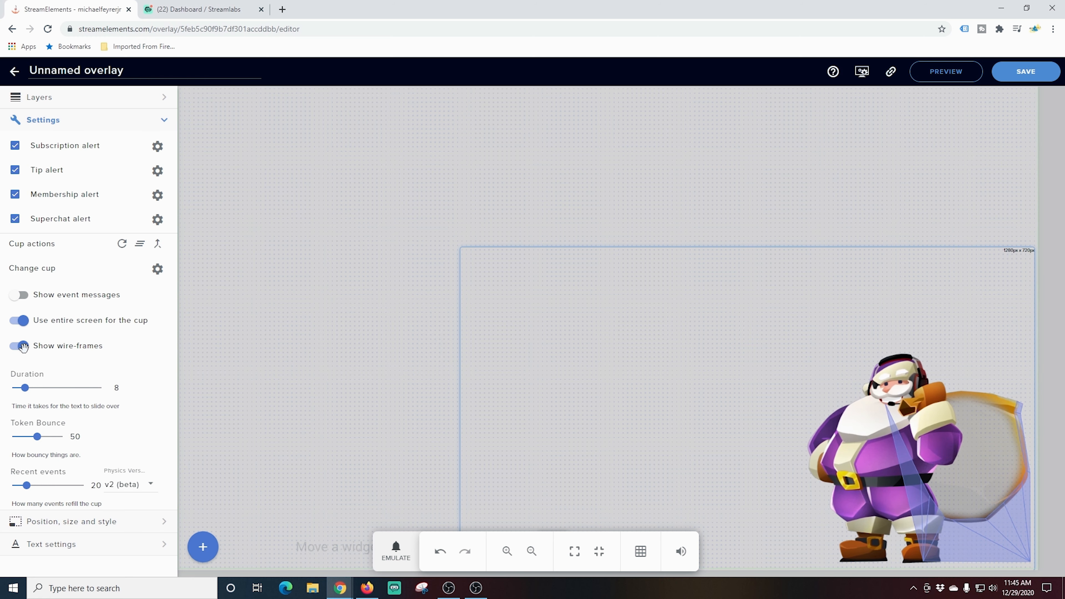
click(23, 347)
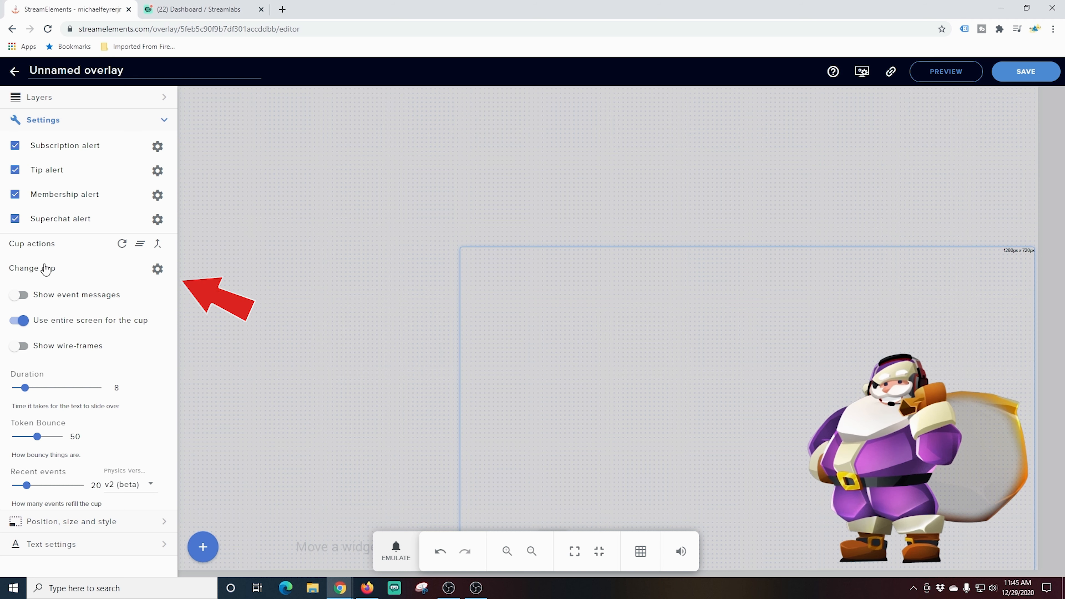
Try out the tumbler and pint glass cups, continuing without overwriting bits, and close the cup options.
click(156, 269)
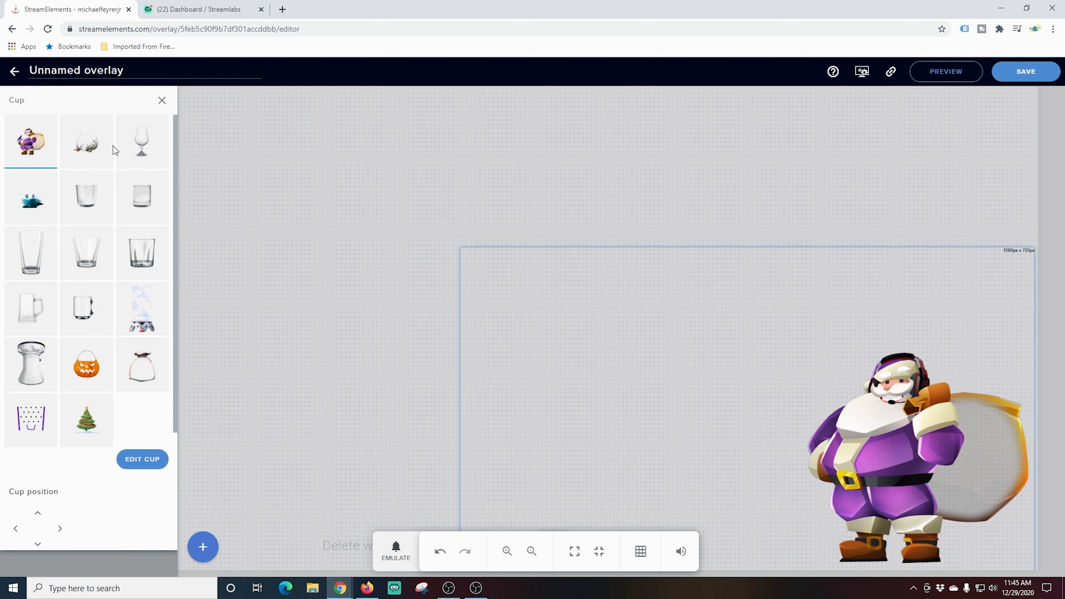
click(140, 152)
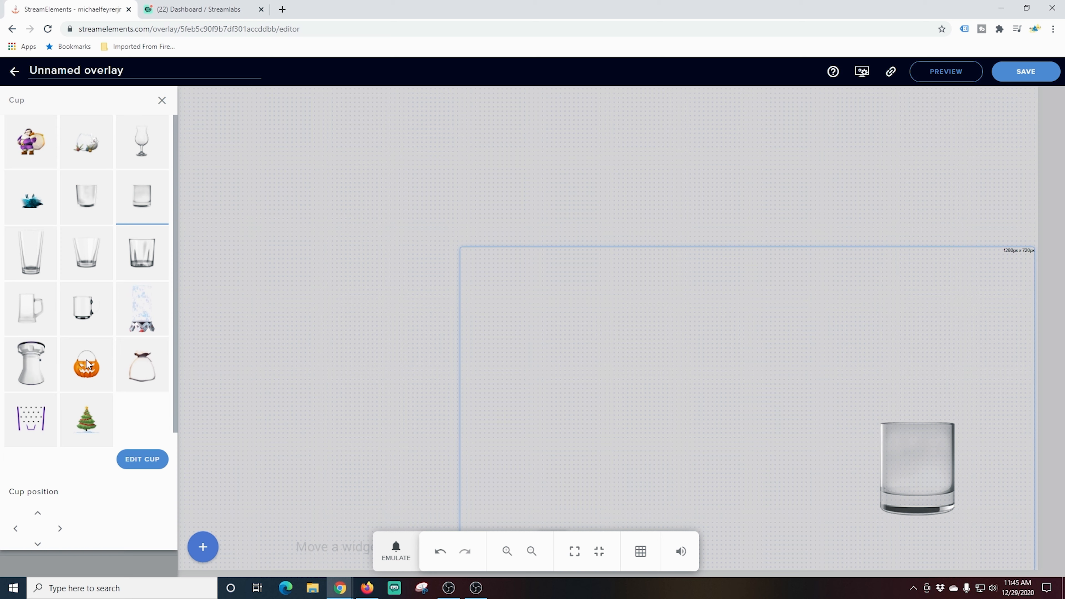
click(32, 140)
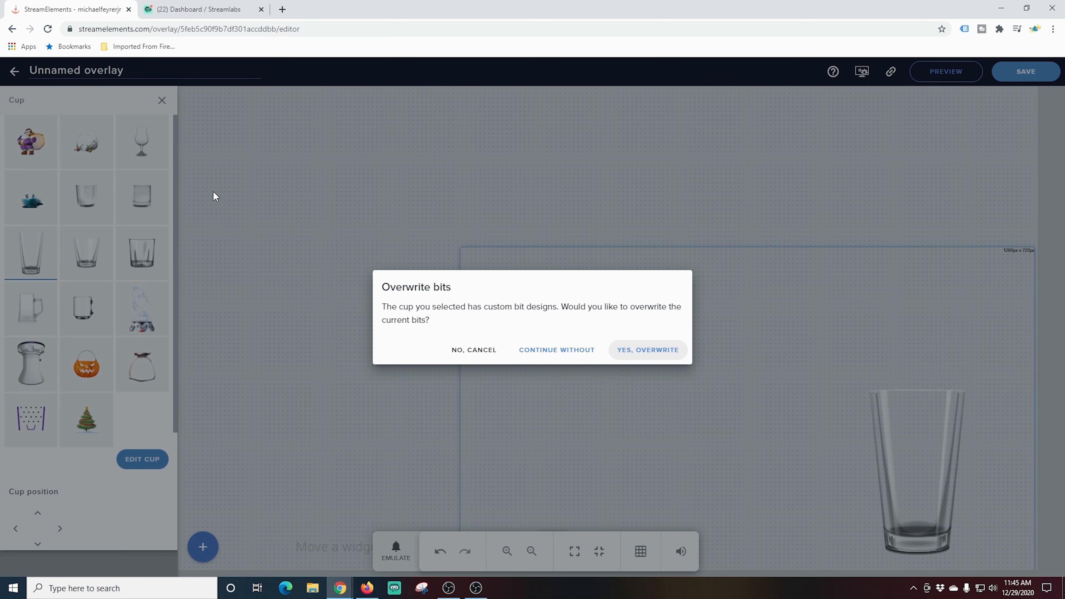
click(567, 359)
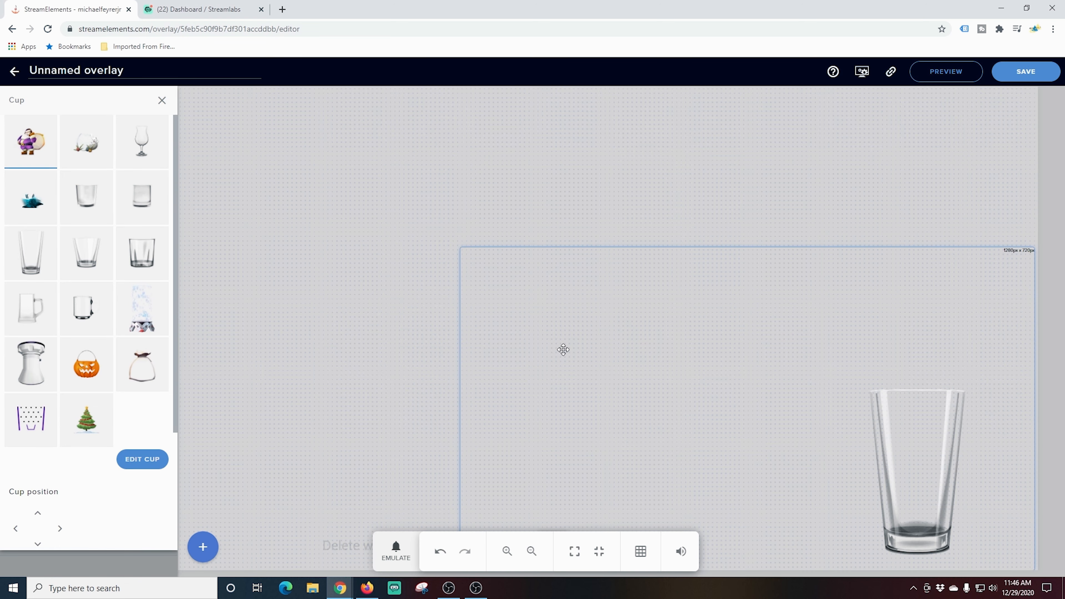
click(163, 101)
Turn off the entire-screen cup option and move the widget down and right on the canvas.
click(18, 321)
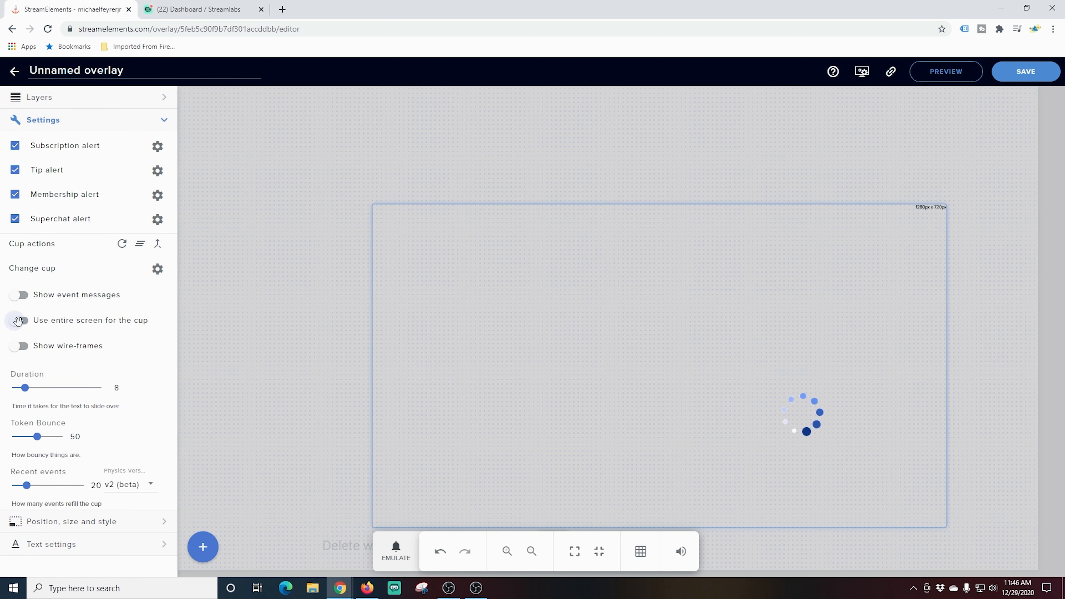
drag(725, 438, 813, 472)
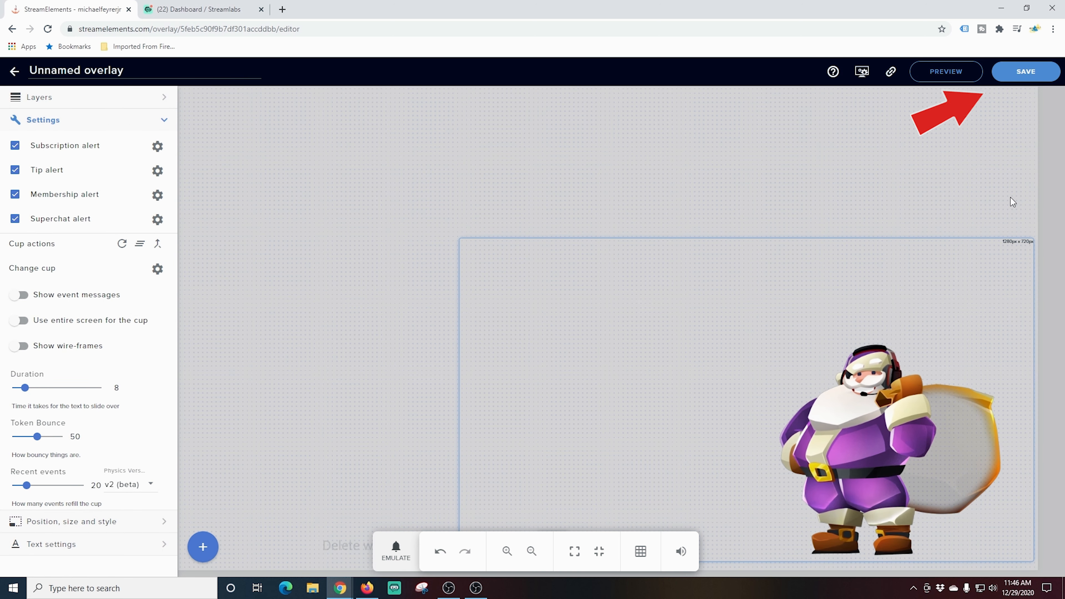
Save the overlay as donation cup and copy its overlay link.
click(1026, 76)
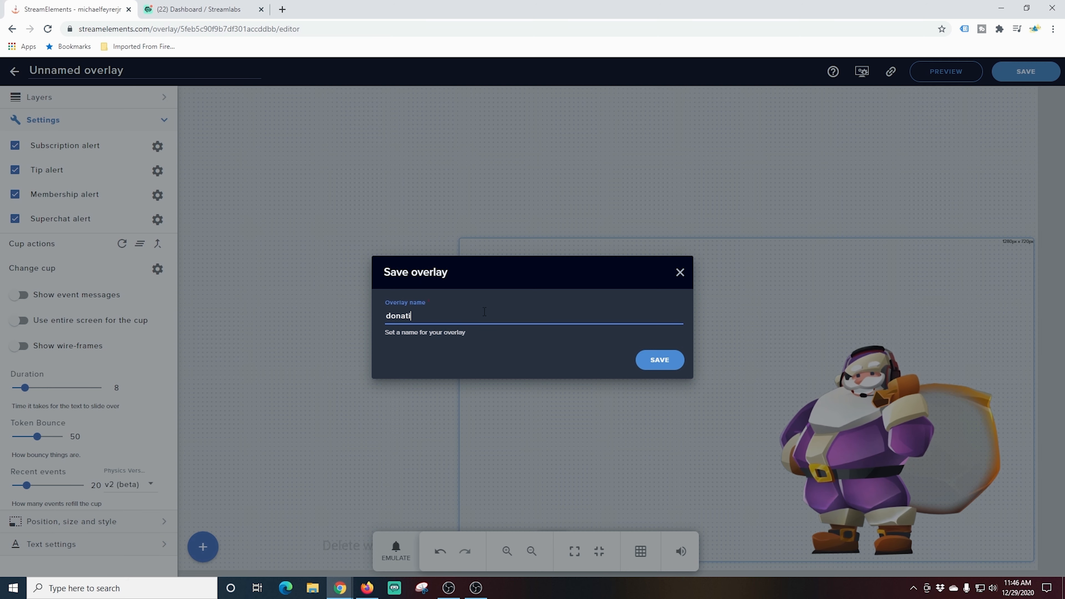
click(650, 360)
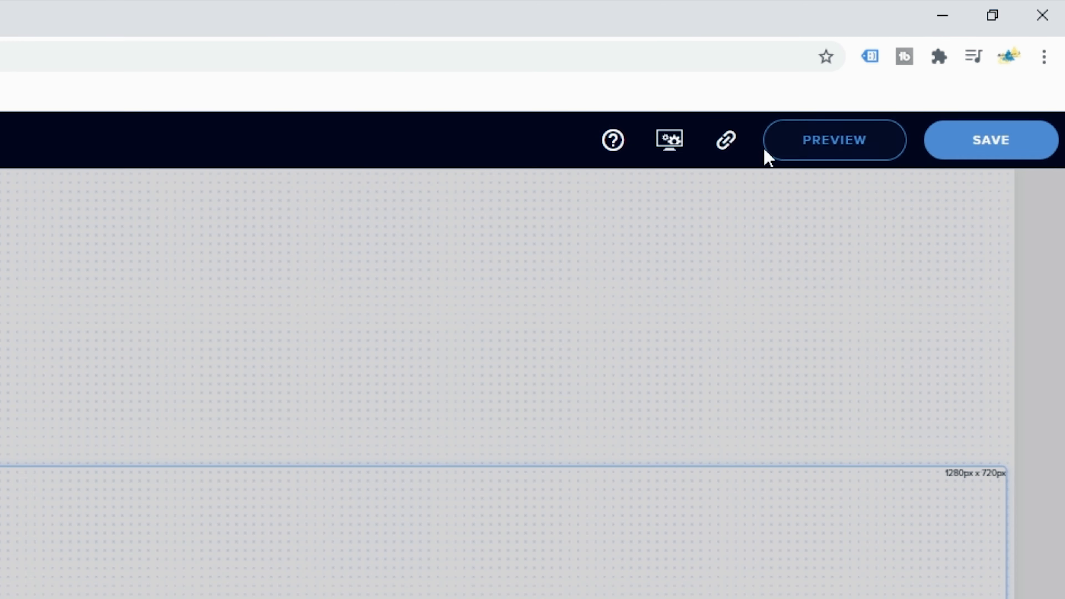
click(725, 146)
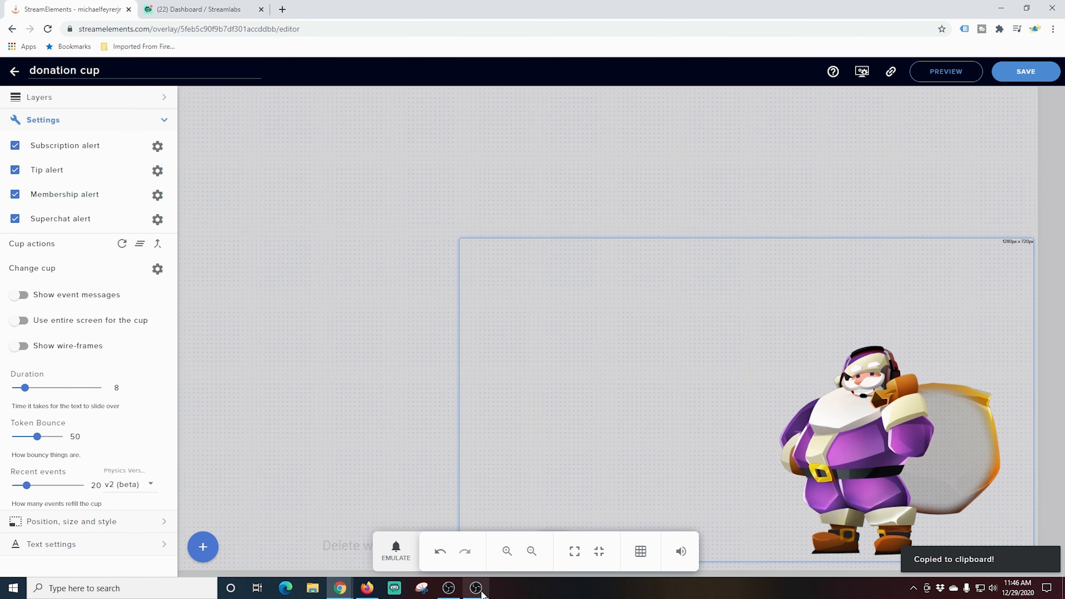
Switch to OBS and add a new browser source named donation cup.
click(476, 588)
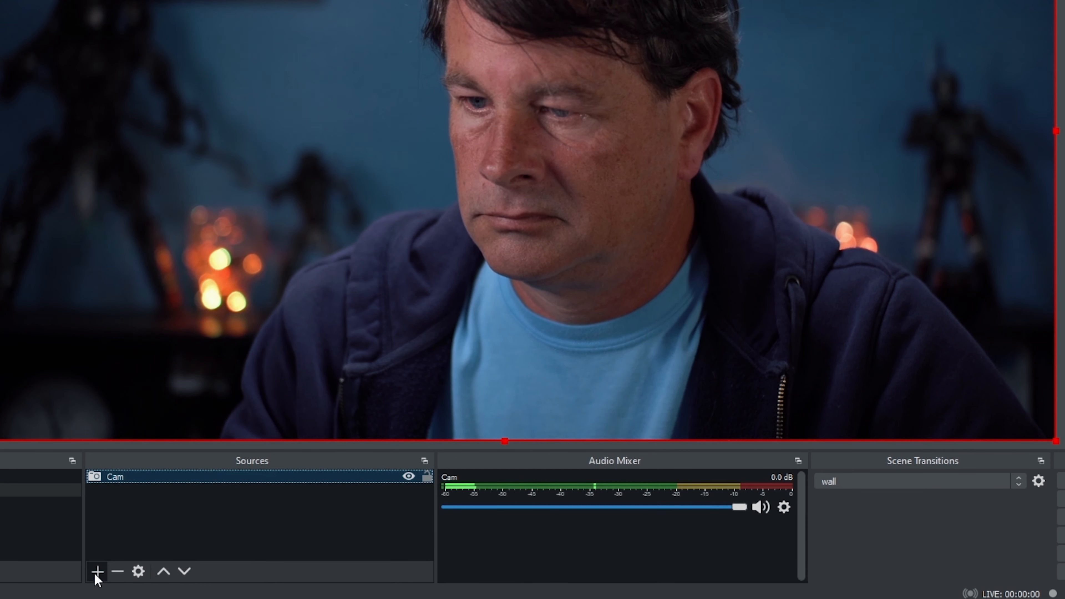
click(174, 563)
click(197, 320)
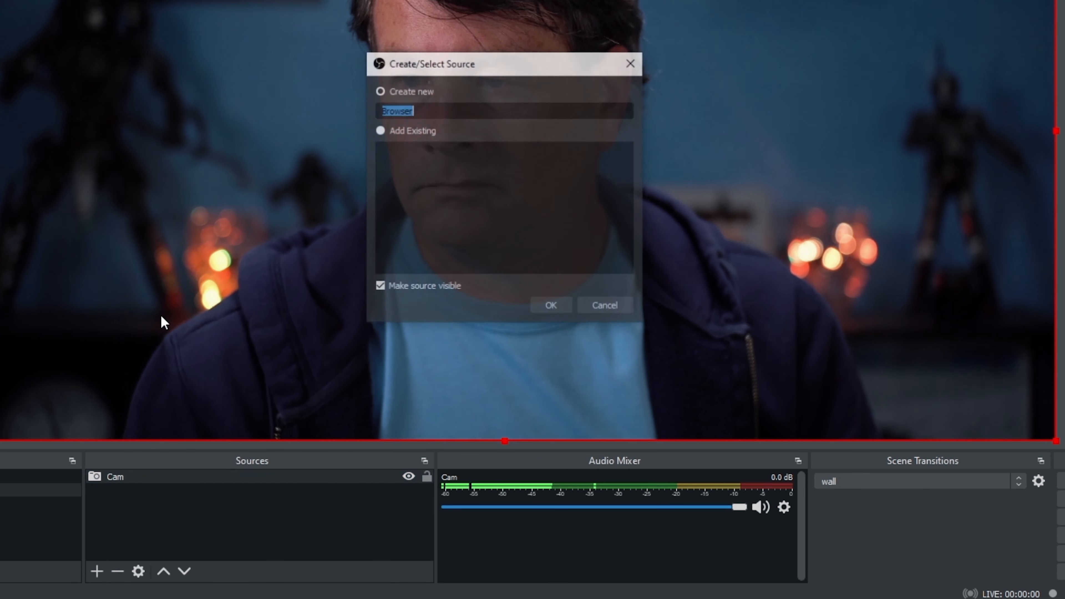
text(donati)
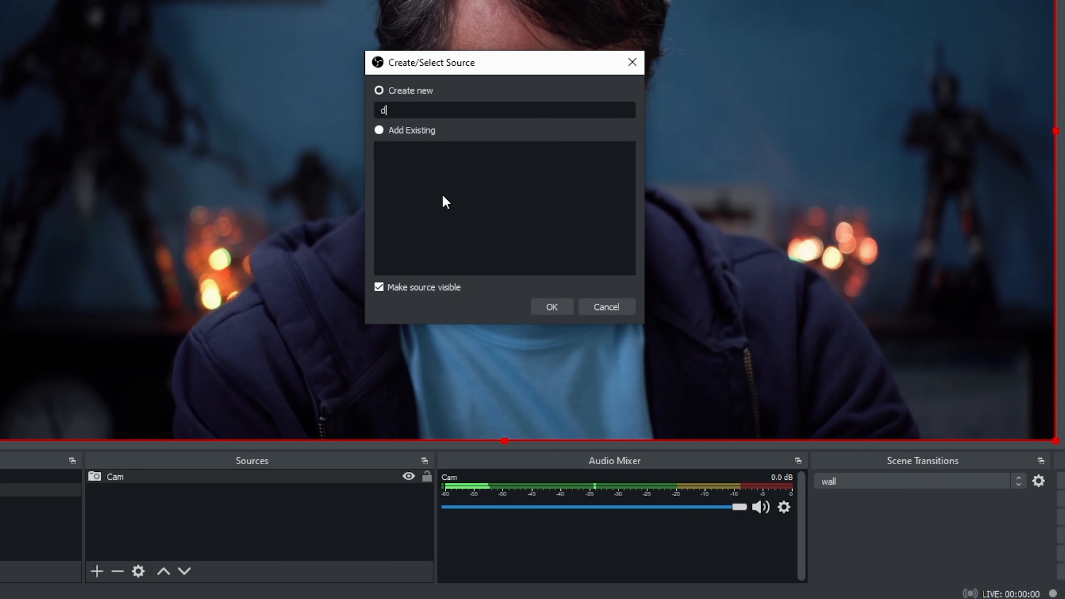
text(on cup)
click(551, 307)
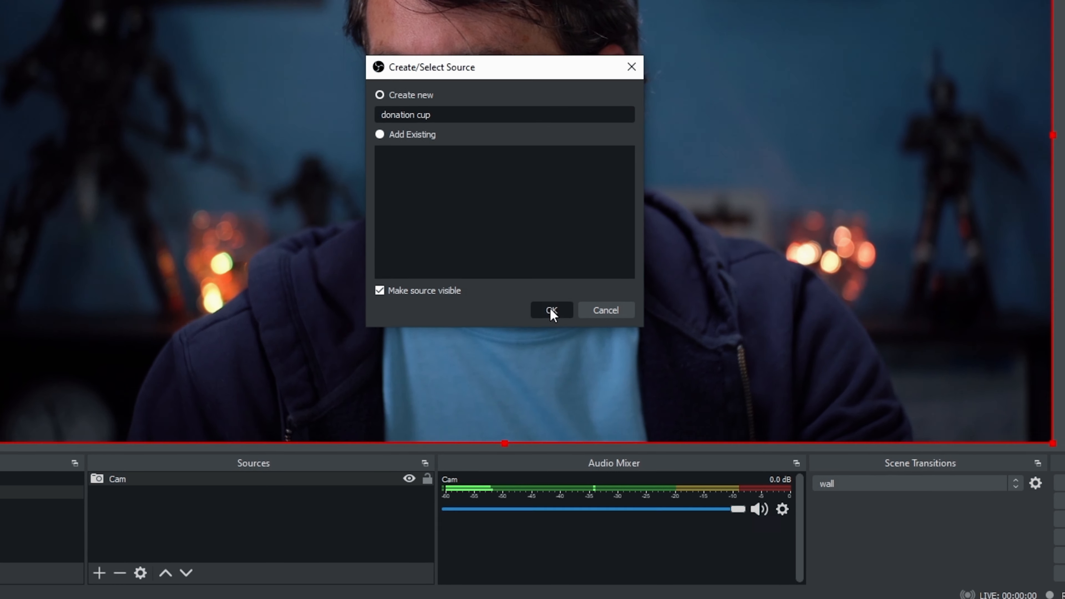
Paste the copied overlay link as the source URL and set the width to 1920 and height to 1080.
triple_click(565, 334)
key(ctrl+v)
click(339, 354)
double_click(339, 353)
text(1920)
key(Tab)
text(1080)
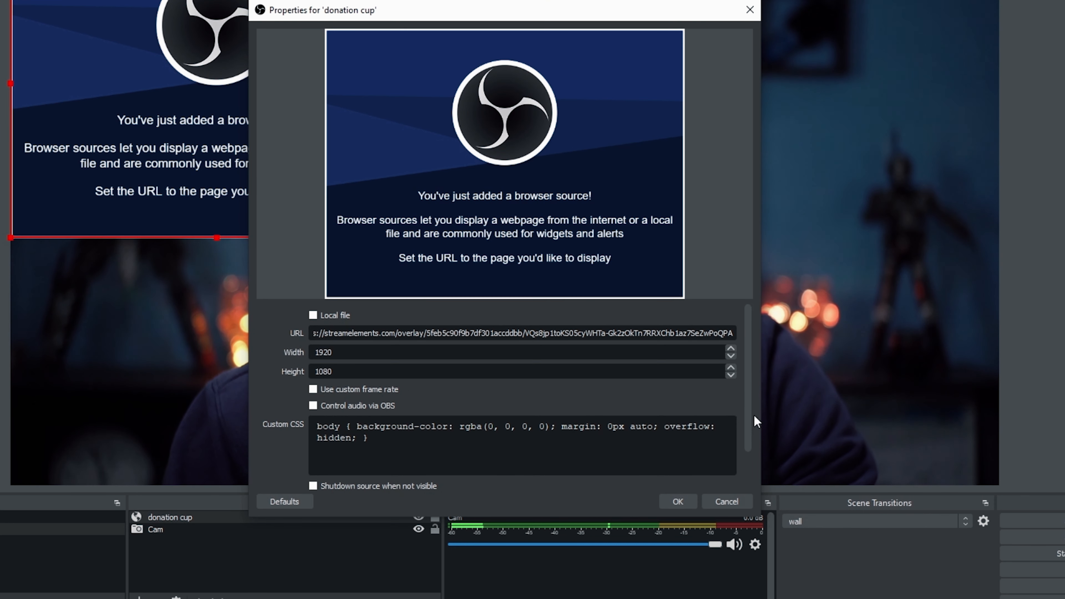
Enable Control audio via OBS, refresh the page cache, and confirm the browser source properties.
scroll(746, 411, down, 2)
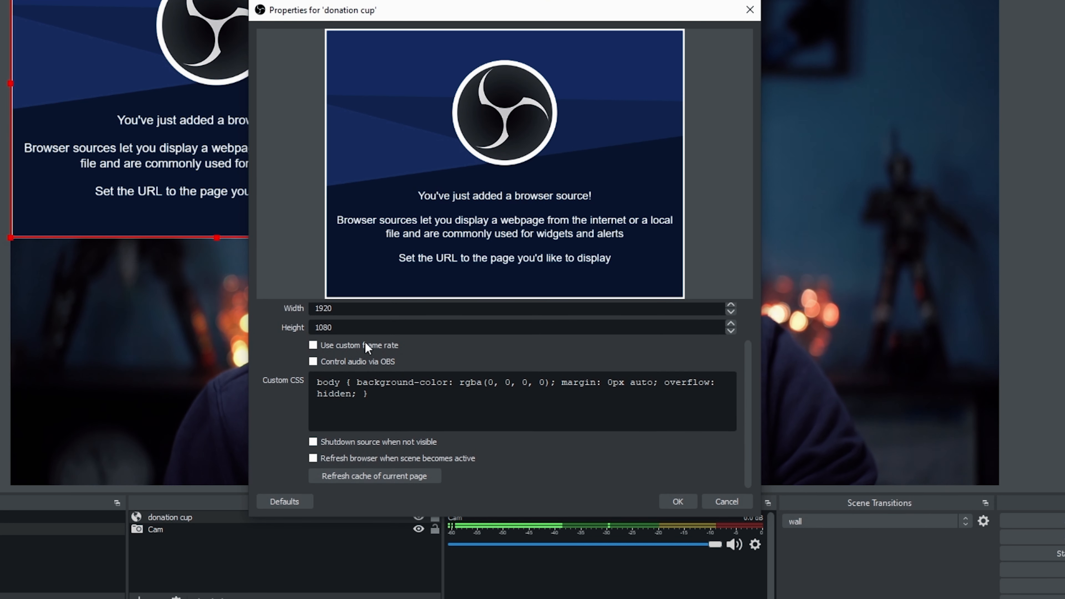
click(348, 363)
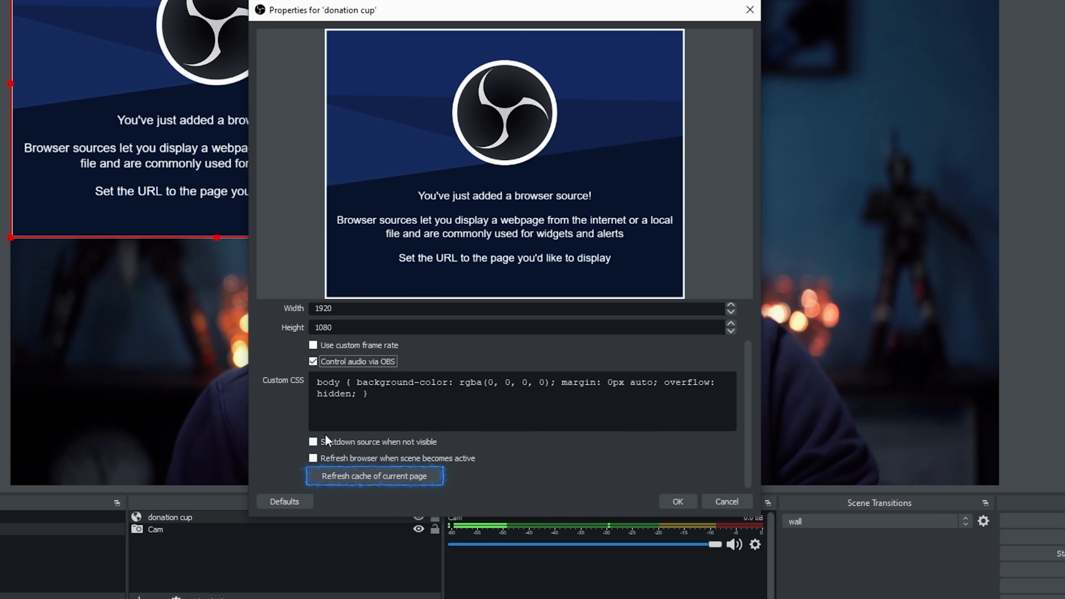
click(427, 475)
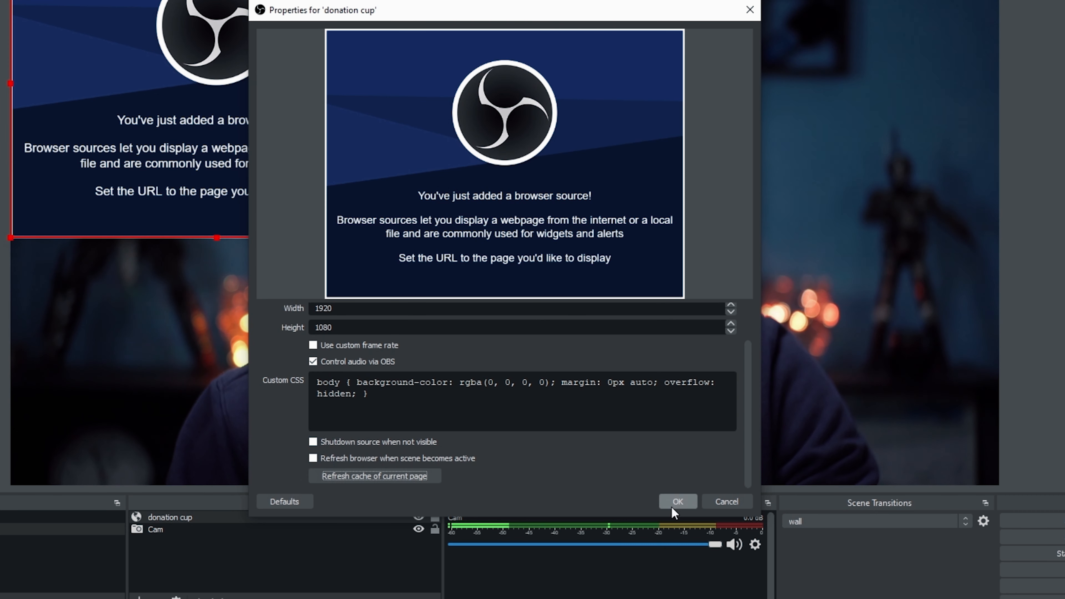
click(678, 502)
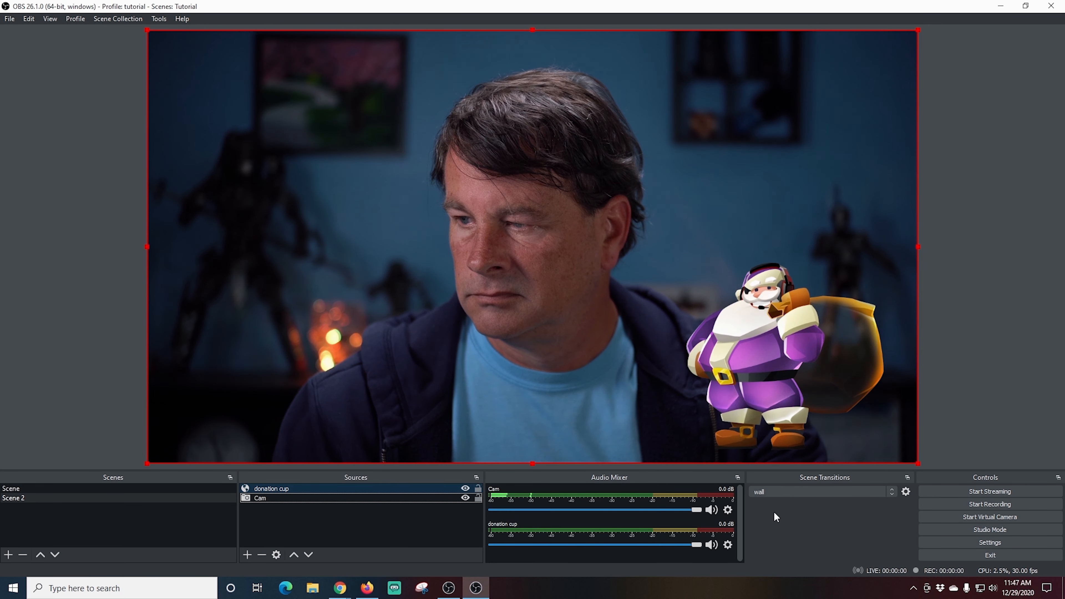
Emulate a $10 tip event from the overlay editor and watch it in OBS.
mouse_move(340, 588)
click(375, 553)
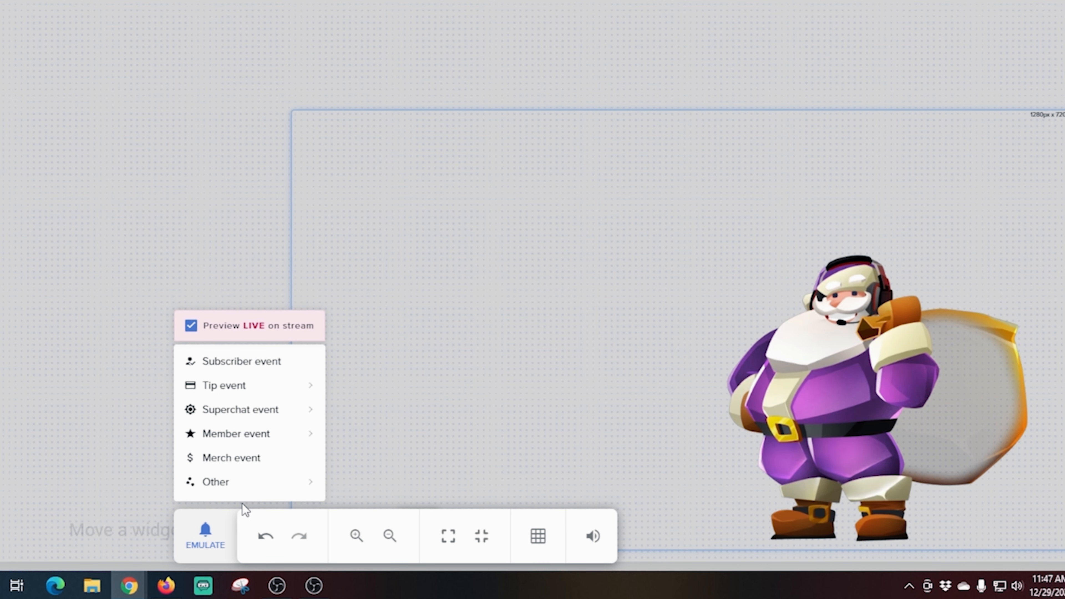
mouse_move(237, 393)
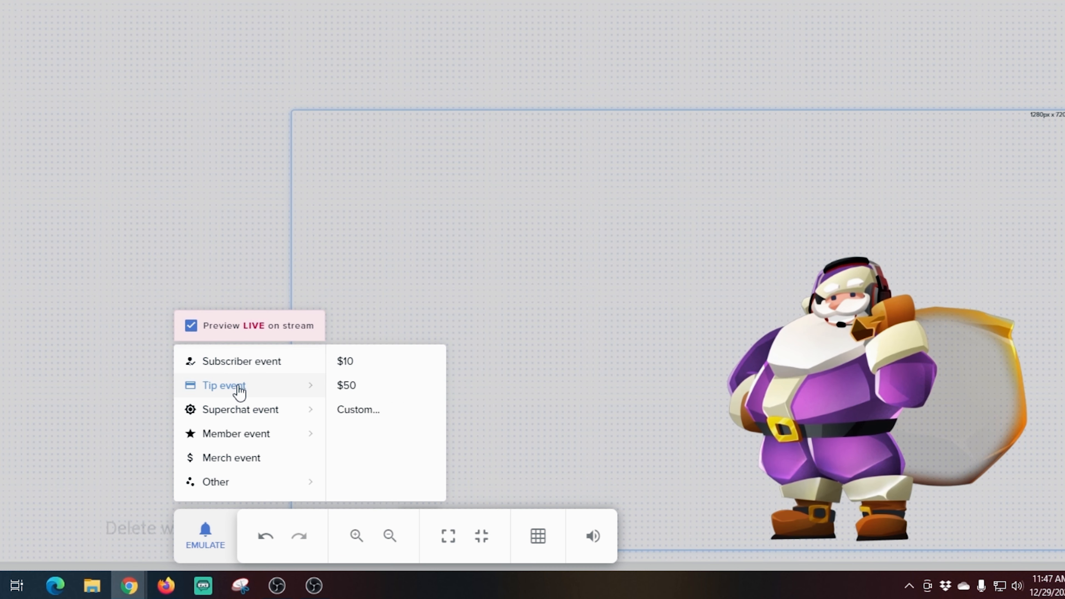
click(350, 364)
click(310, 585)
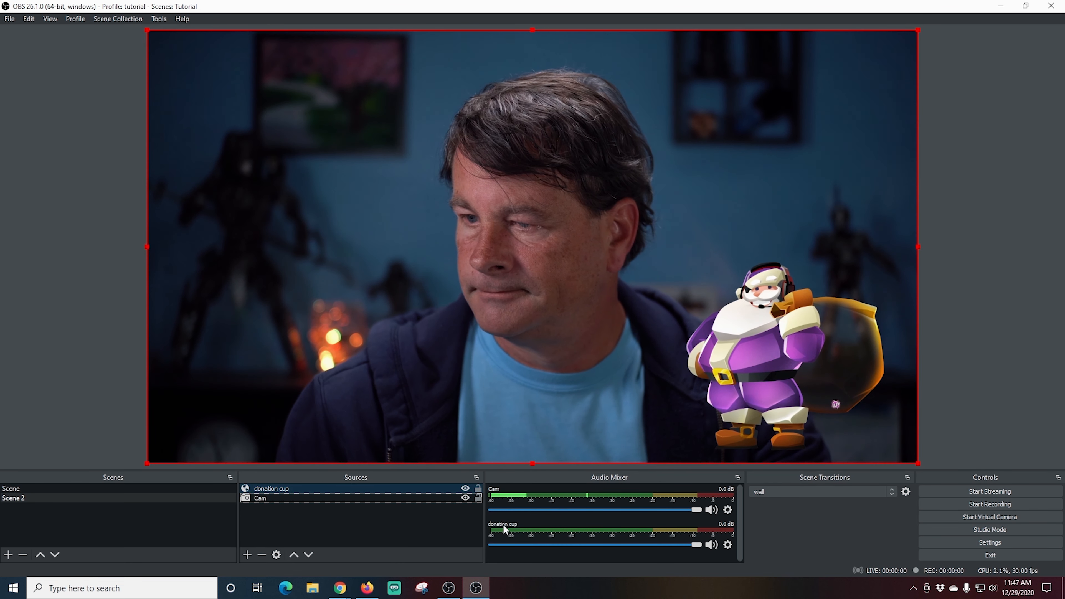
mouse_move(340, 588)
click(385, 559)
mouse_move(466, 441)
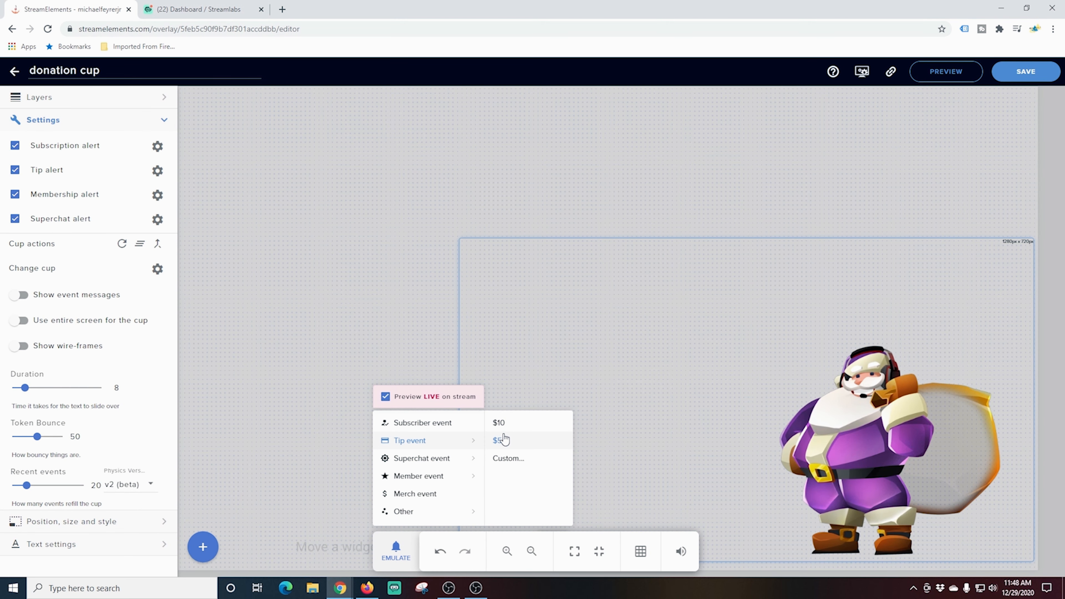
click(476, 587)
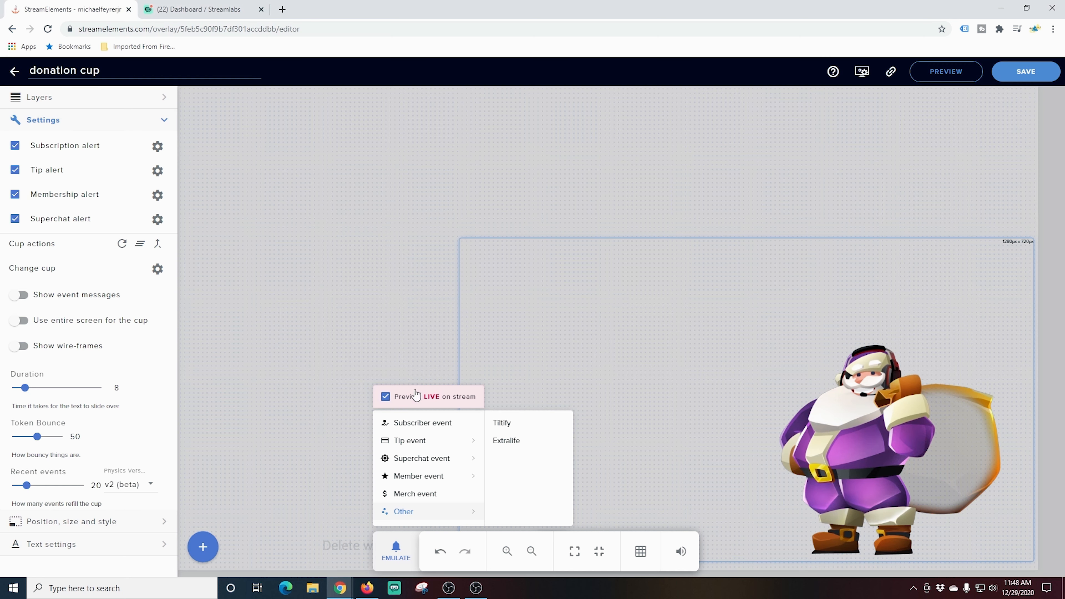
Change the cup to the white tower cup, save the overlay, and check it in OBS.
click(155, 271)
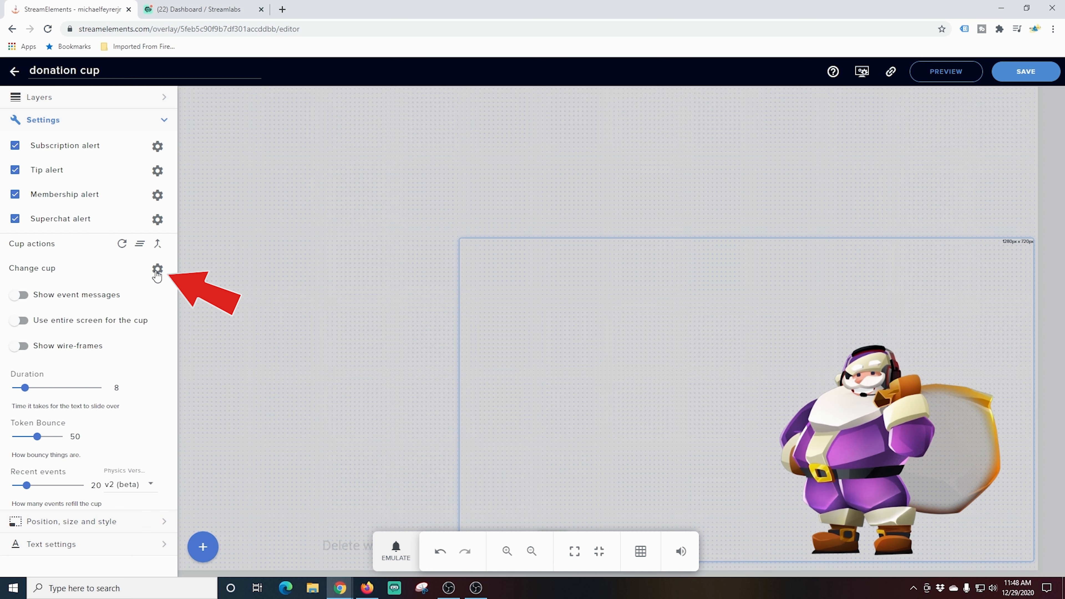
click(31, 363)
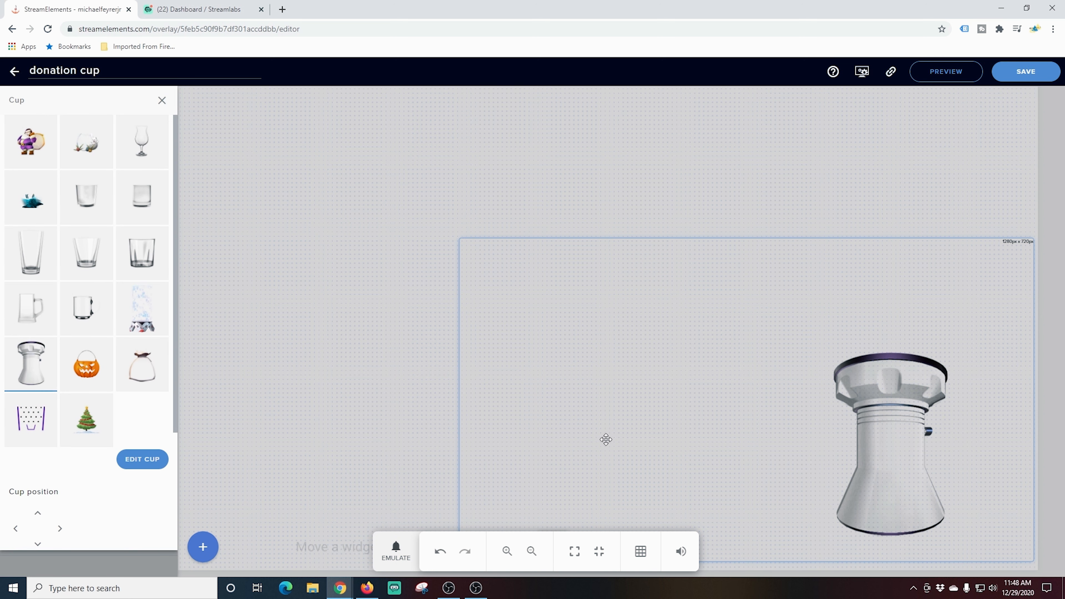
click(1026, 72)
click(476, 587)
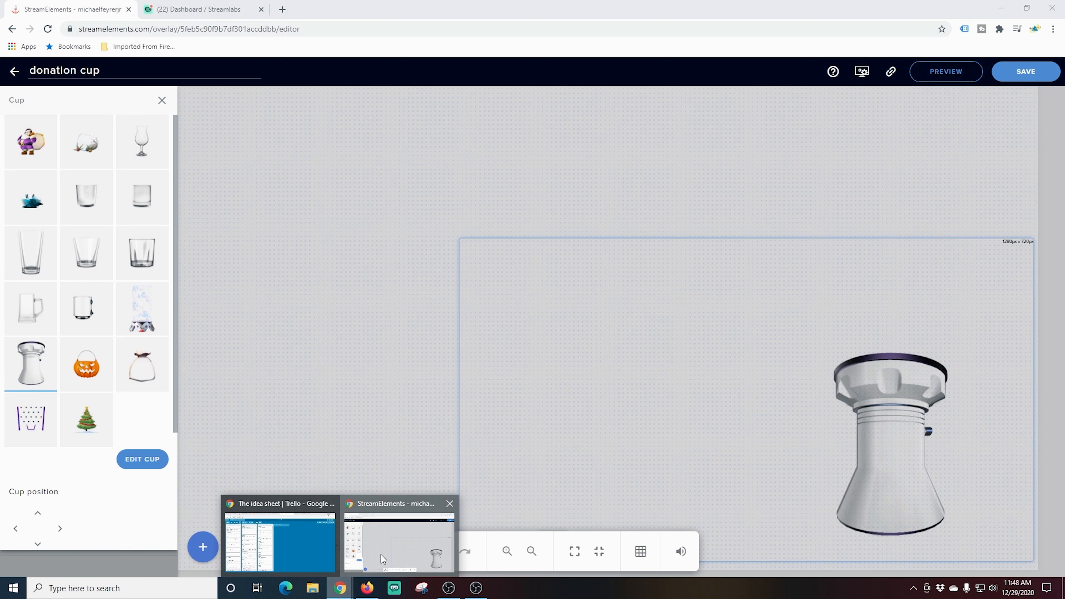
Close the cup options and emulate another alert, watching the result in OBS.
click(381, 555)
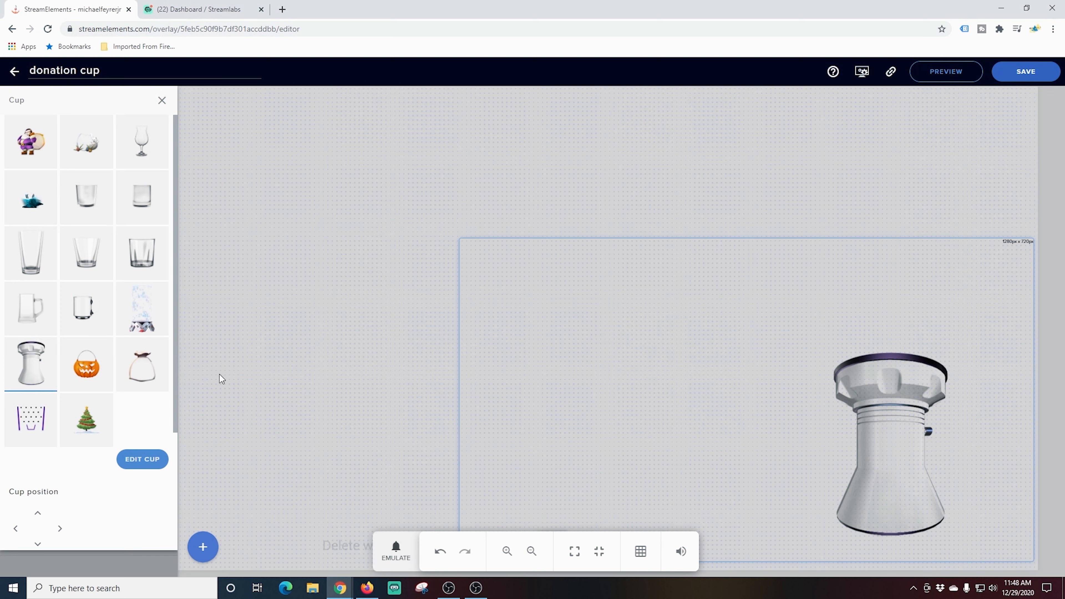
click(162, 101)
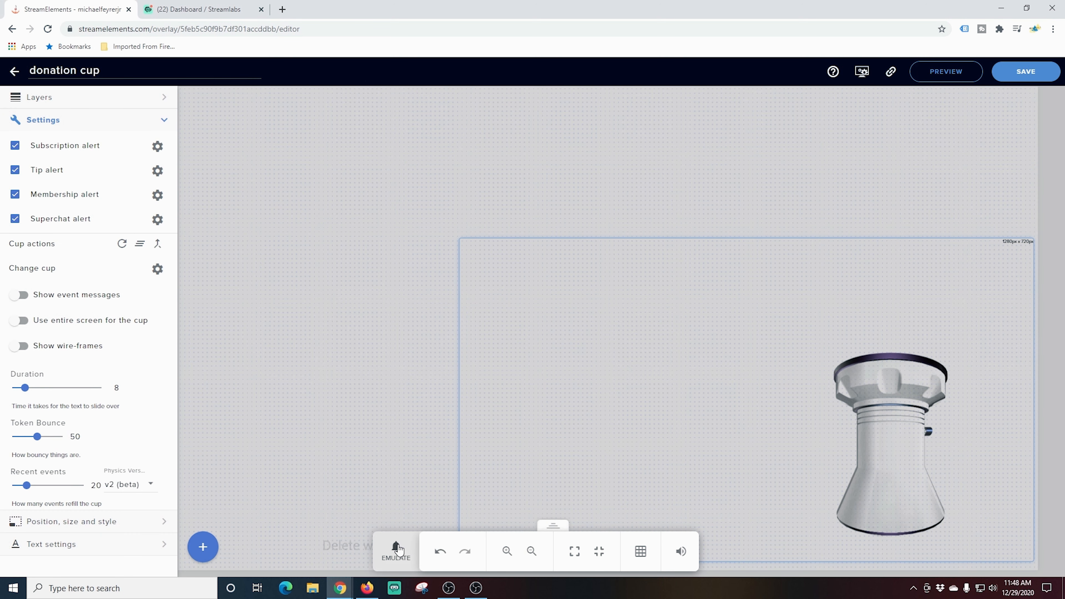
click(397, 548)
mouse_move(435, 447)
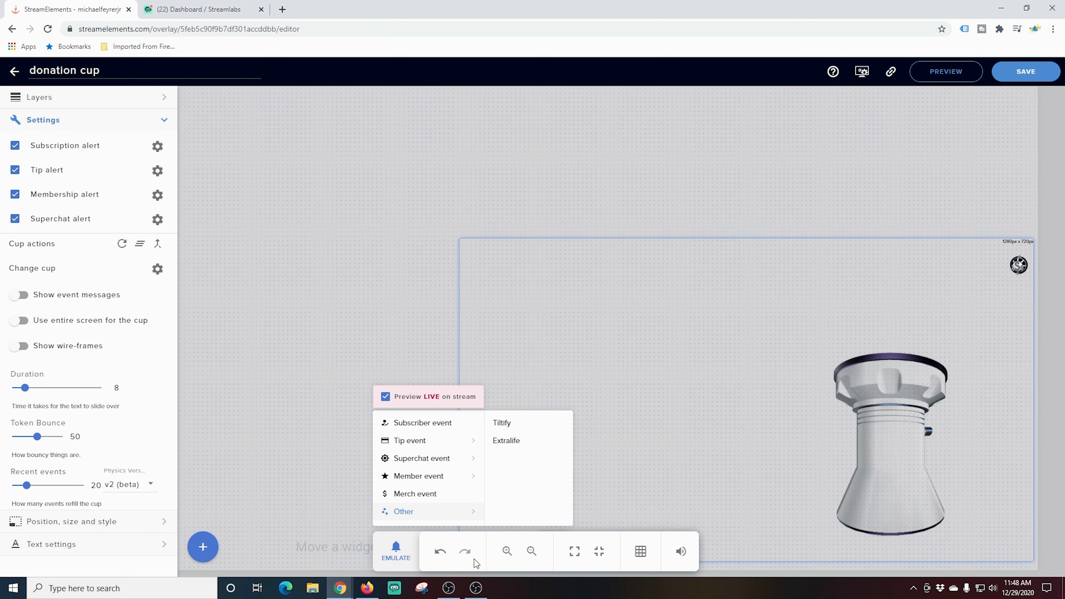
click(476, 588)
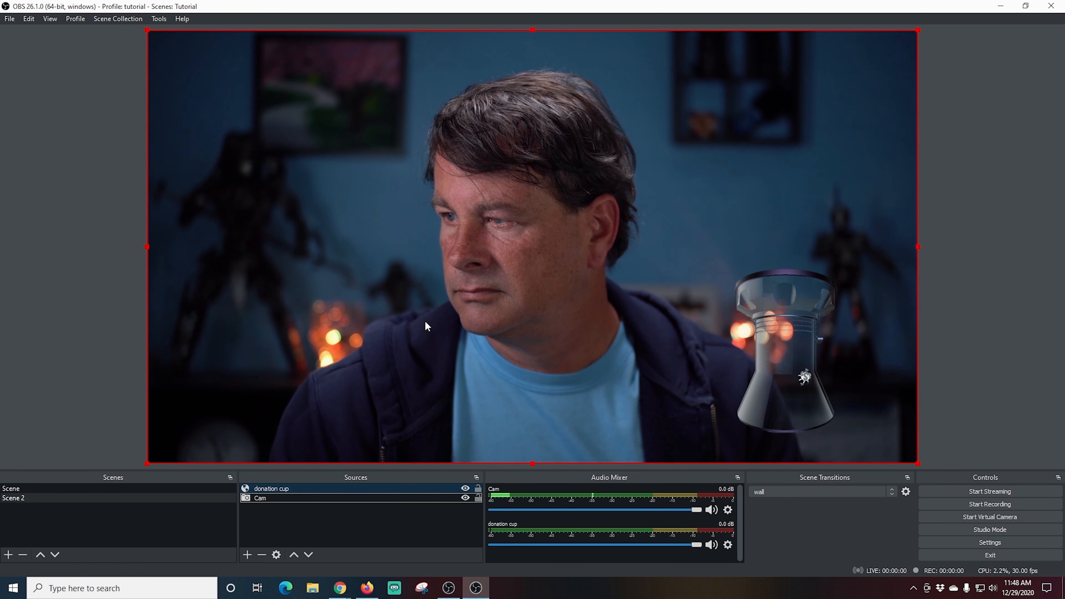
Turn on Show event messages in the overlay editor and save the overlay.
mouse_move(340, 587)
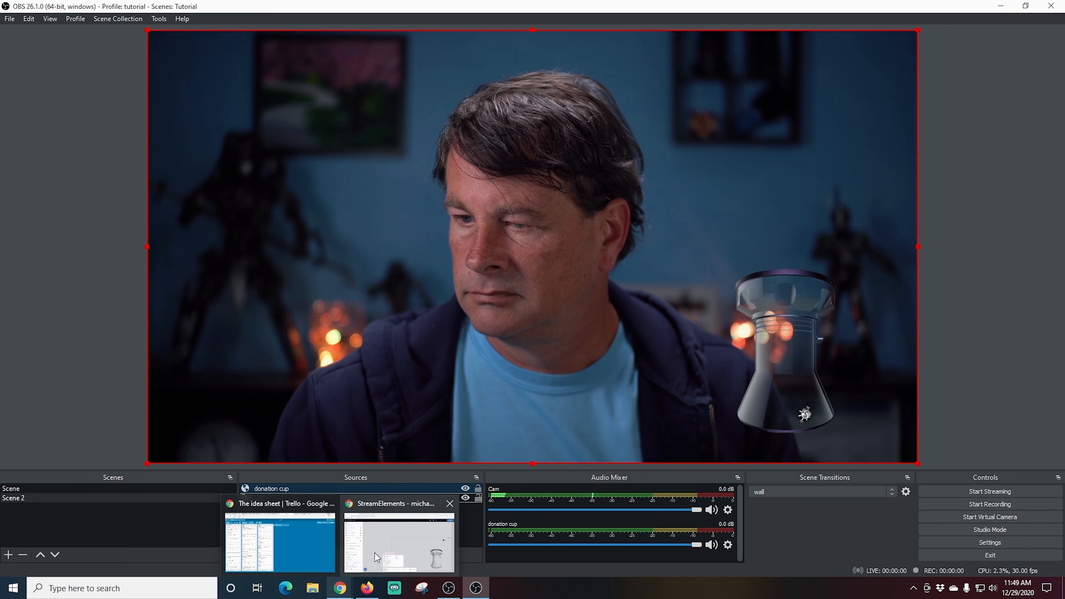
click(374, 553)
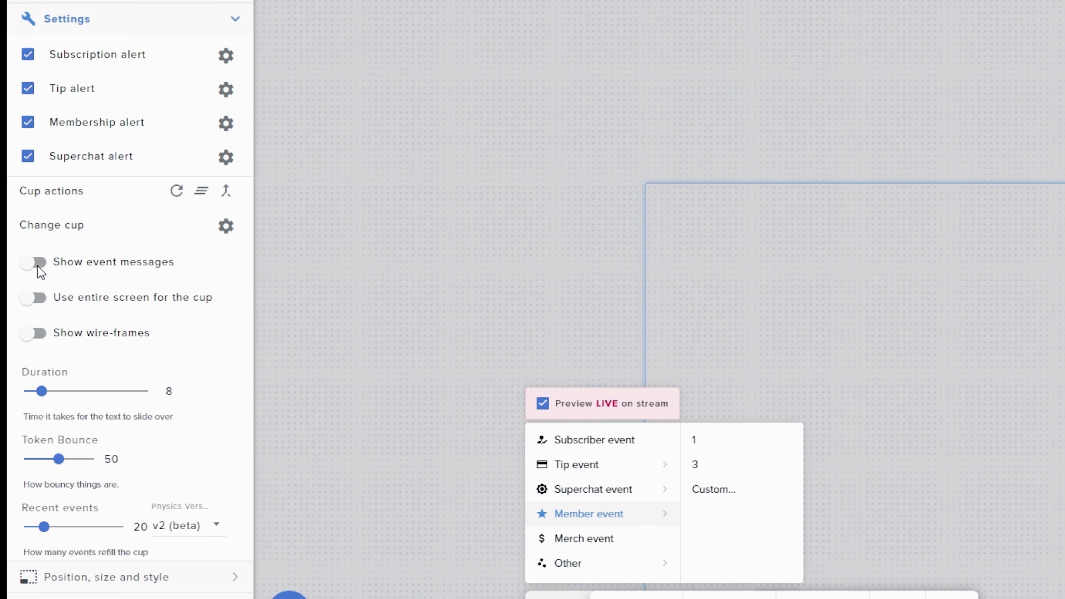
click(40, 268)
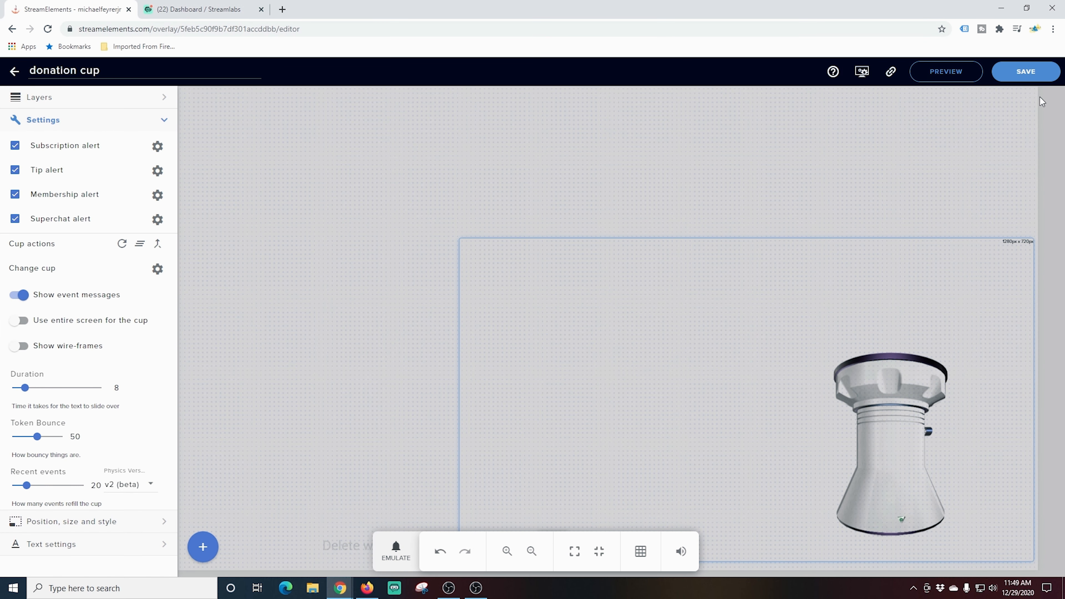
click(1036, 75)
Emulate a membership event of 3 members and watch it in OBS.
click(395, 553)
mouse_move(417, 475)
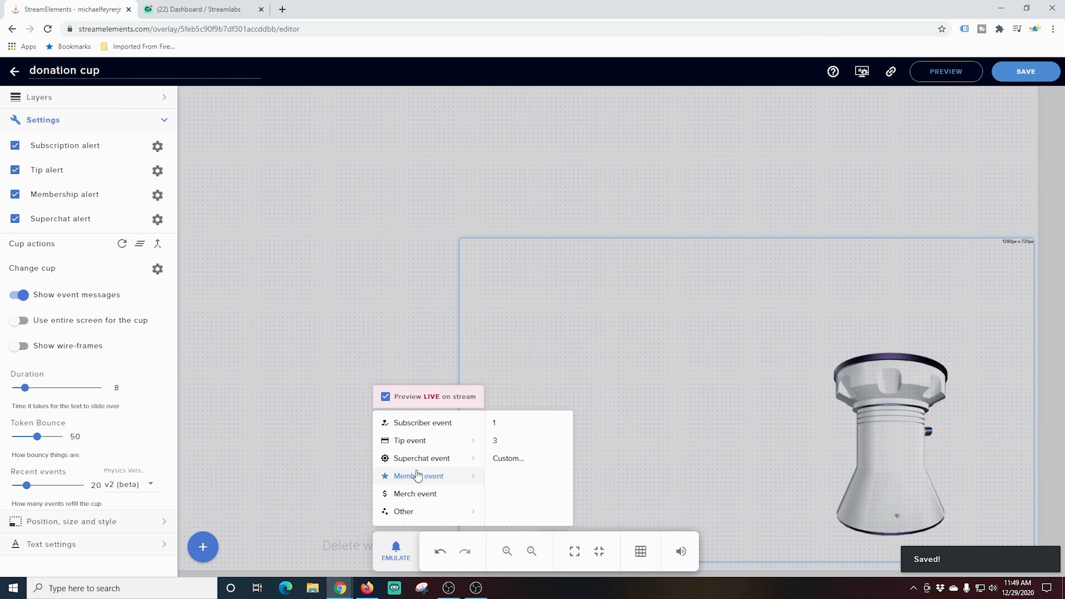
click(500, 441)
click(476, 588)
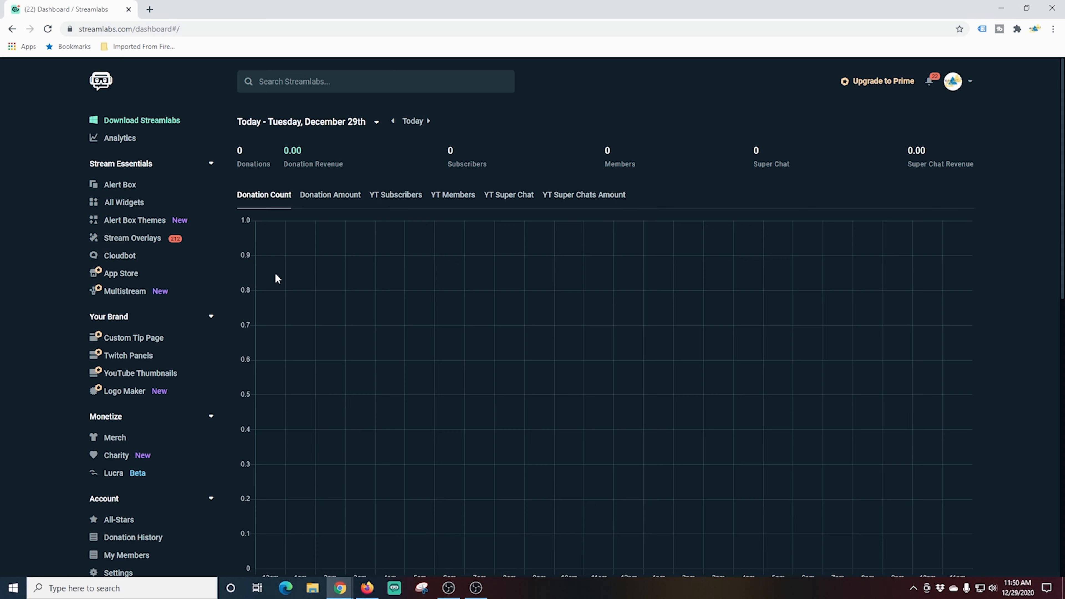
Open the Streamlabs donation settings and open the tip page customization editor.
scroll(64, 415, down, 3)
click(119, 462)
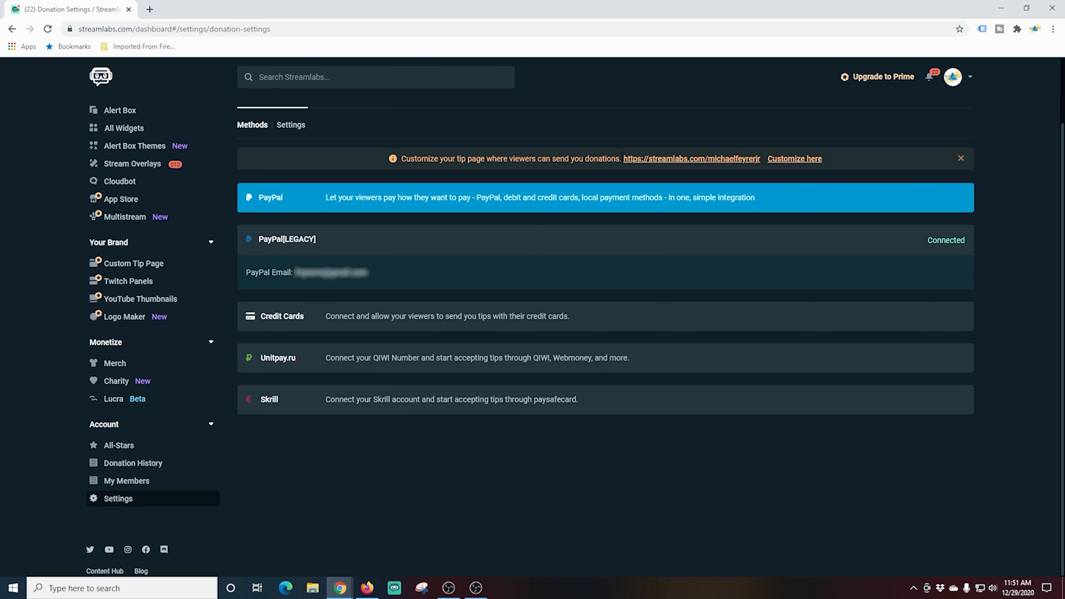
click(800, 163)
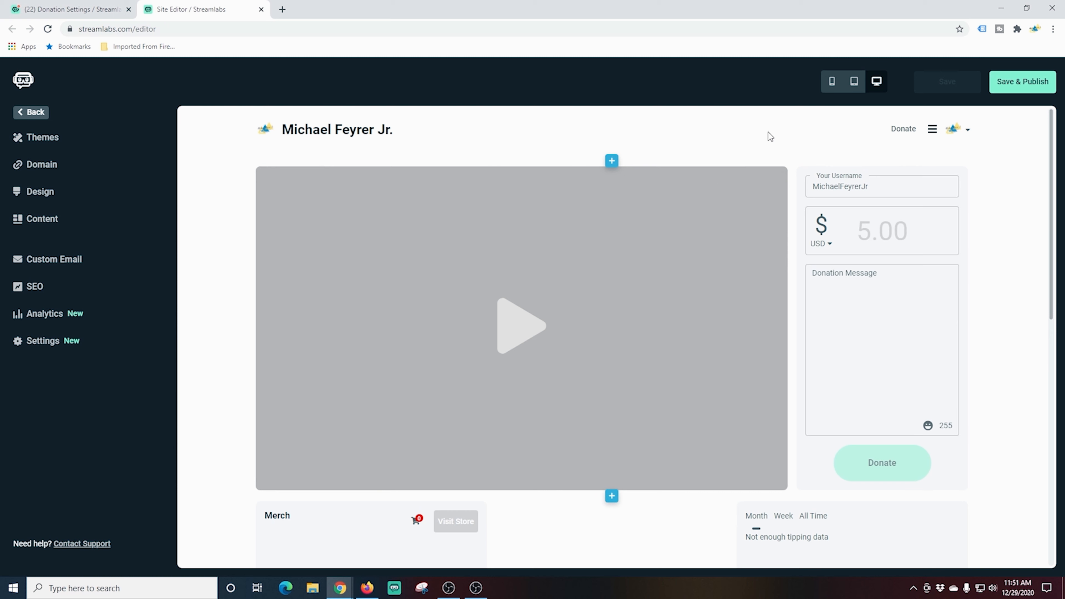
Scroll through the tip page sections in the site editor, then return to the donation settings tab.
mouse_move(869, 332)
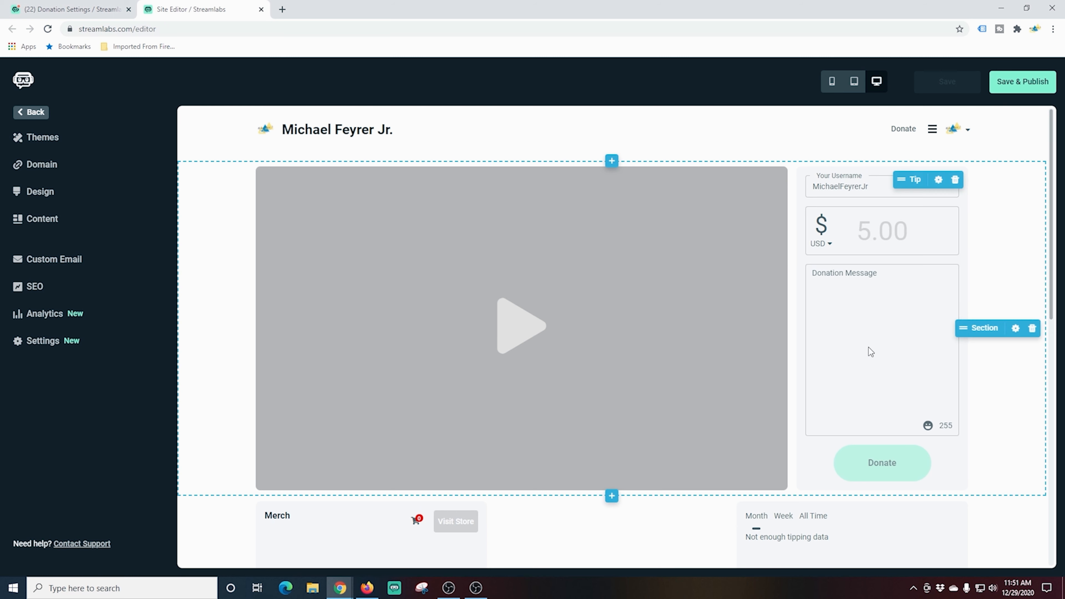
scroll(803, 361, down, 4)
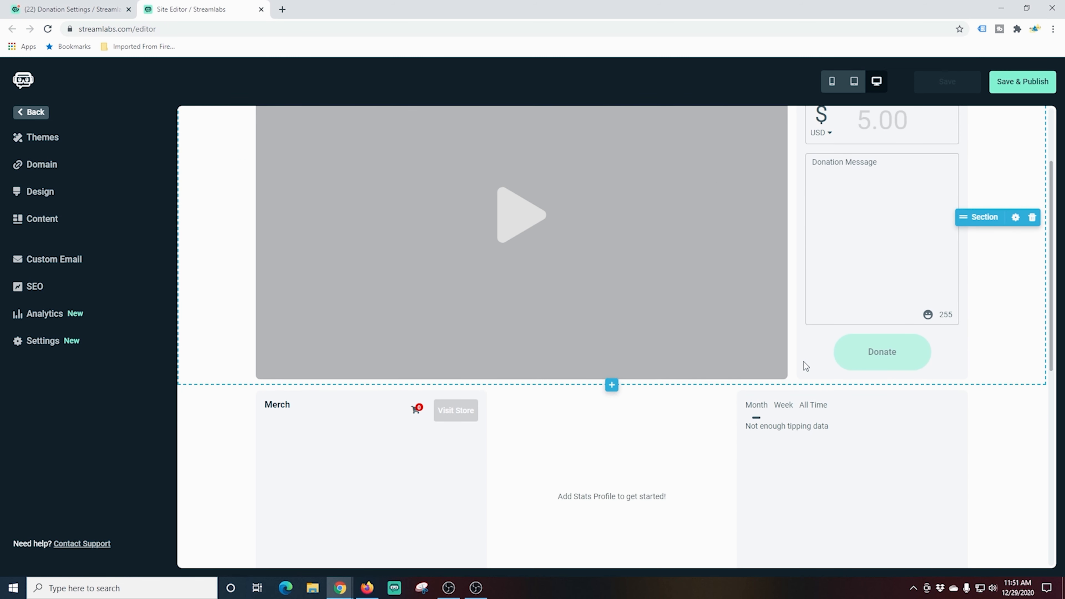
scroll(804, 360, down, 4)
scroll(615, 300, down, 3)
scroll(614, 295, down, 2)
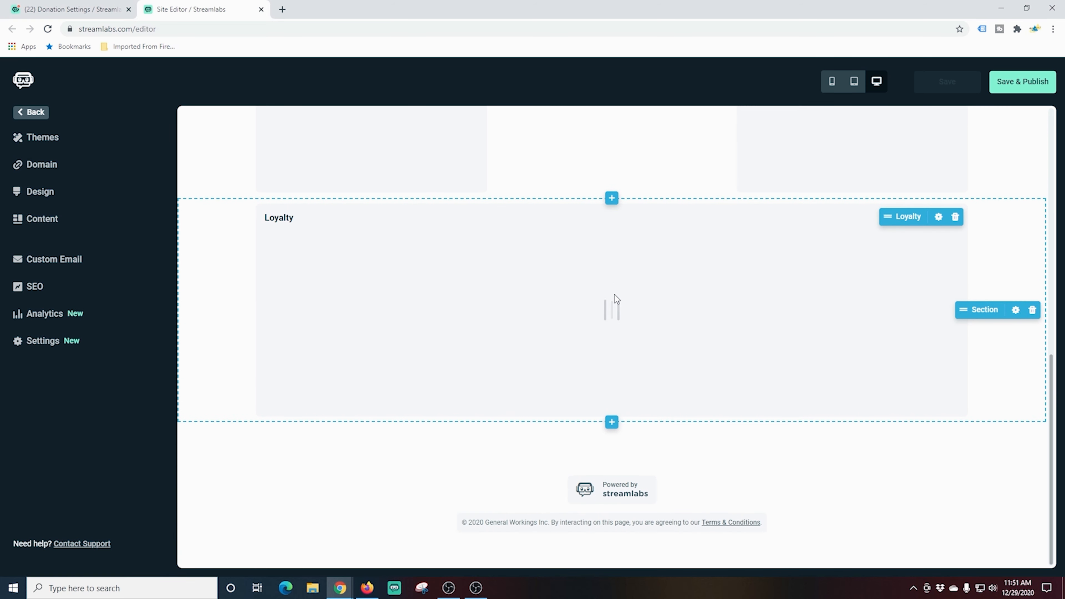
scroll(613, 295, up, 9)
scroll(615, 293, up, 3)
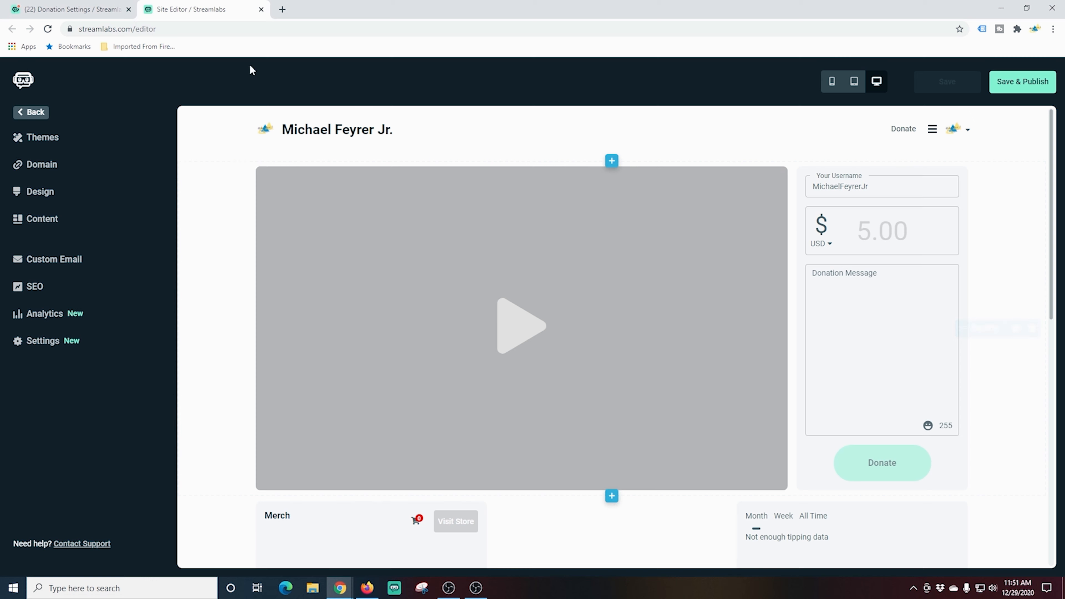
click(260, 9)
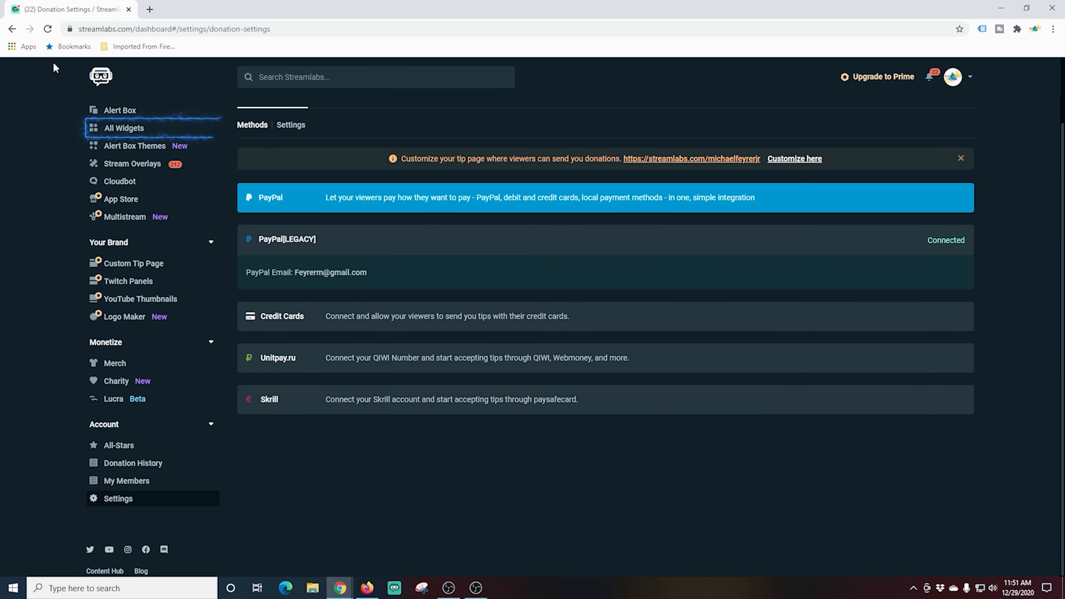